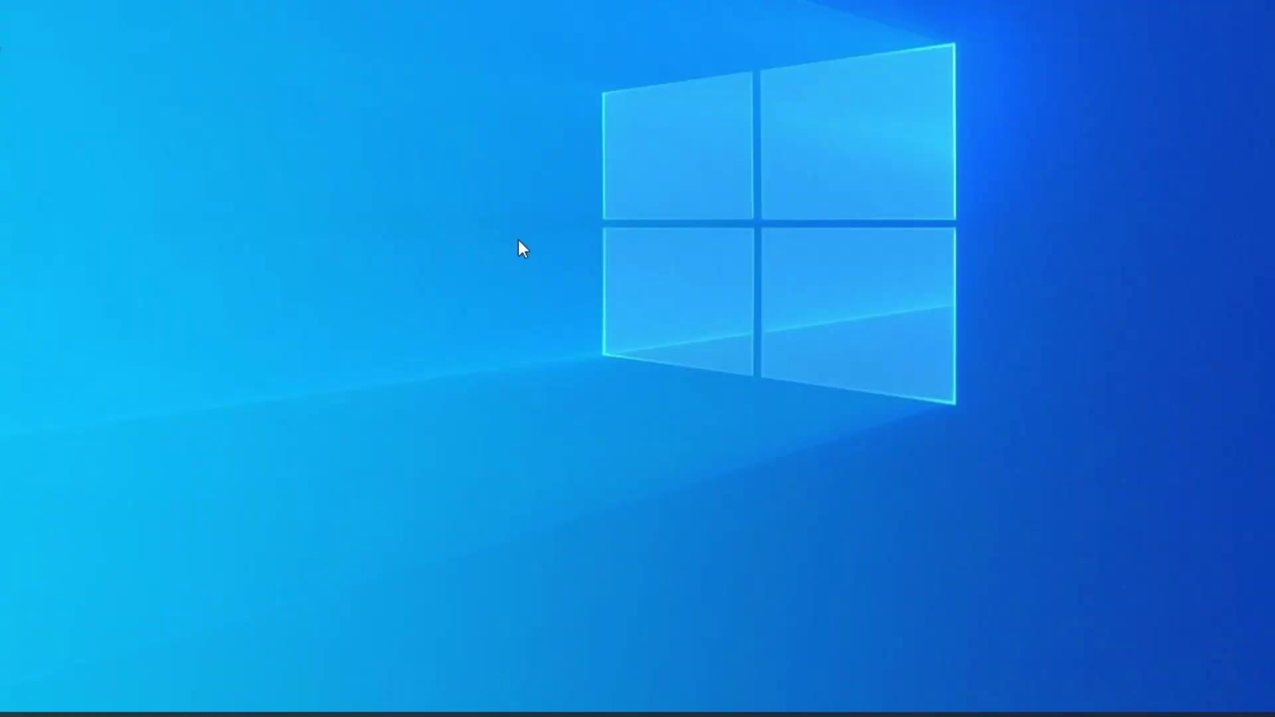
# Launch NVIDIA Control Panel from the desktop menu and select 'Use the advanced 3D image settings'.
pyautogui.rightClick(519, 241)
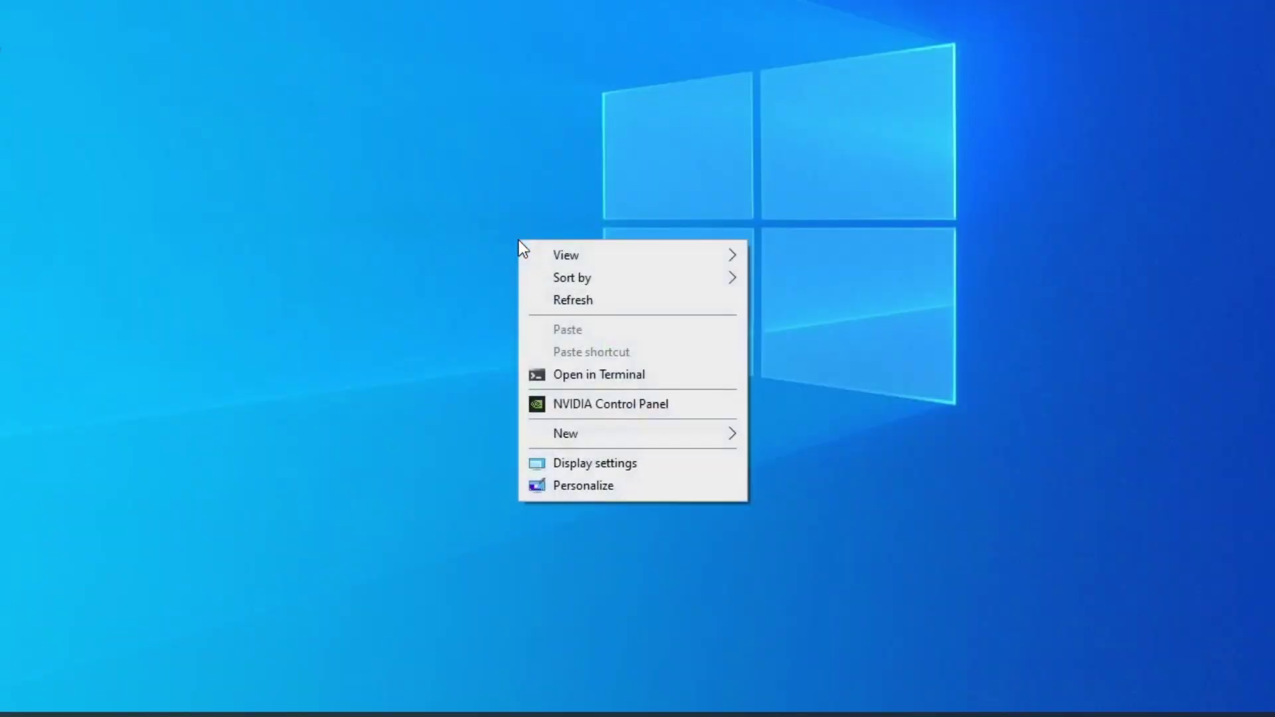
pyautogui.click(559, 404)
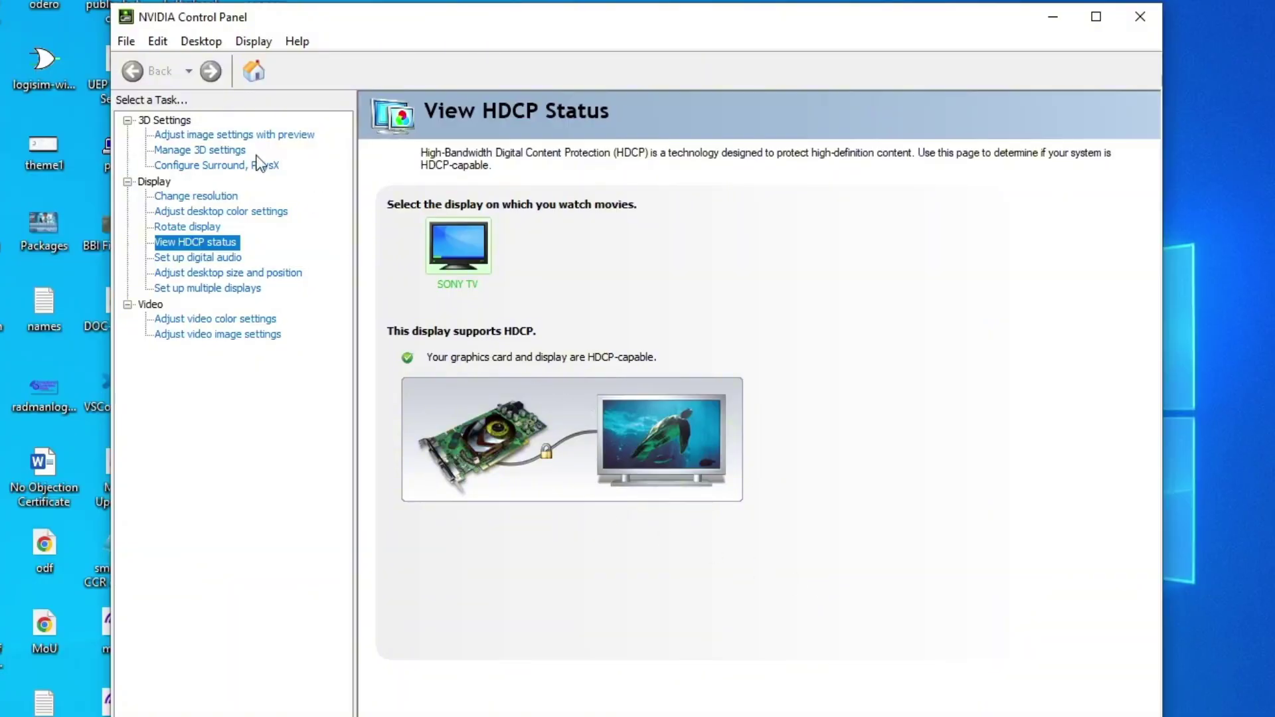
pyautogui.click(219, 137)
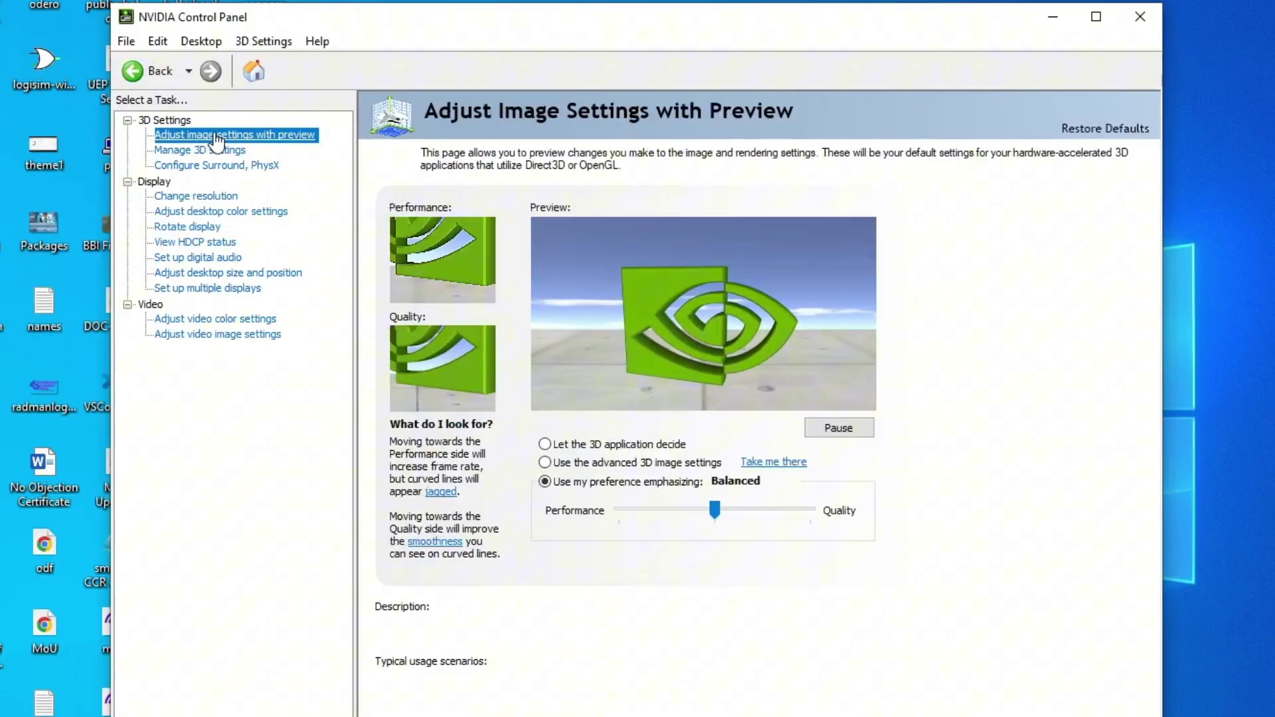
pyautogui.click(553, 464)
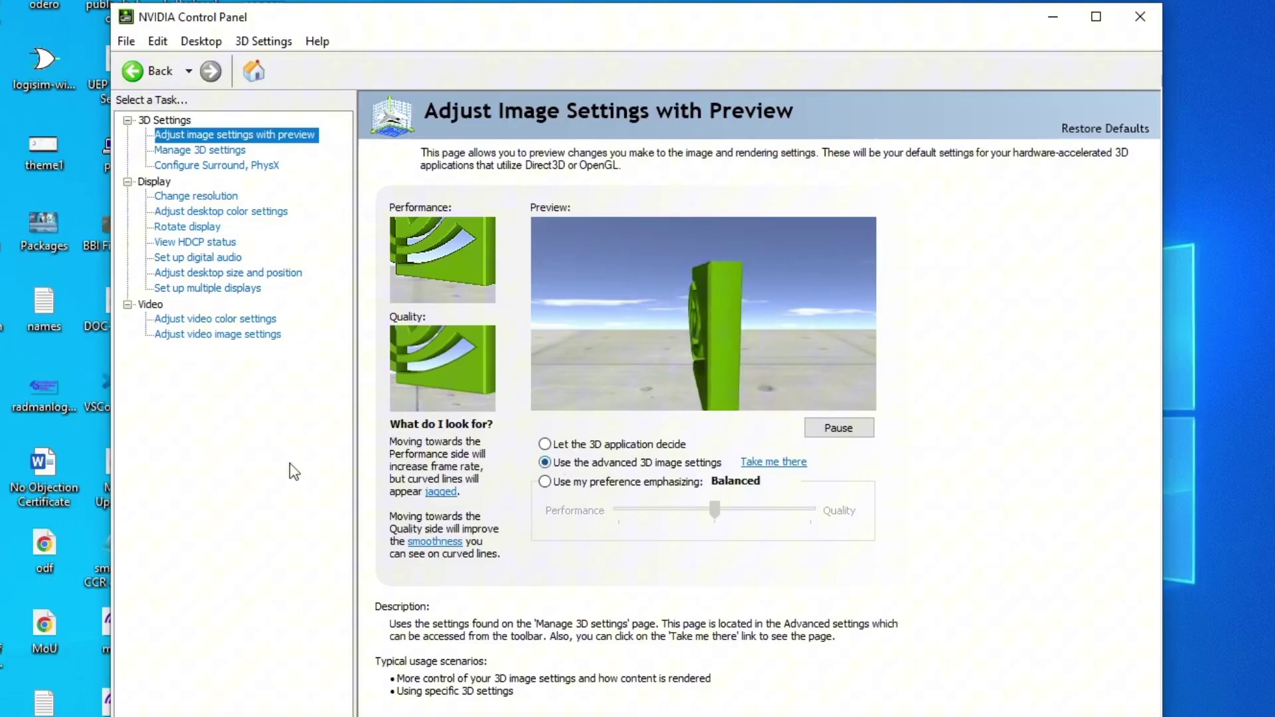
# In Manage 3D settings Global Settings, set Low Latency Mode to On.
pyautogui.click(189, 150)
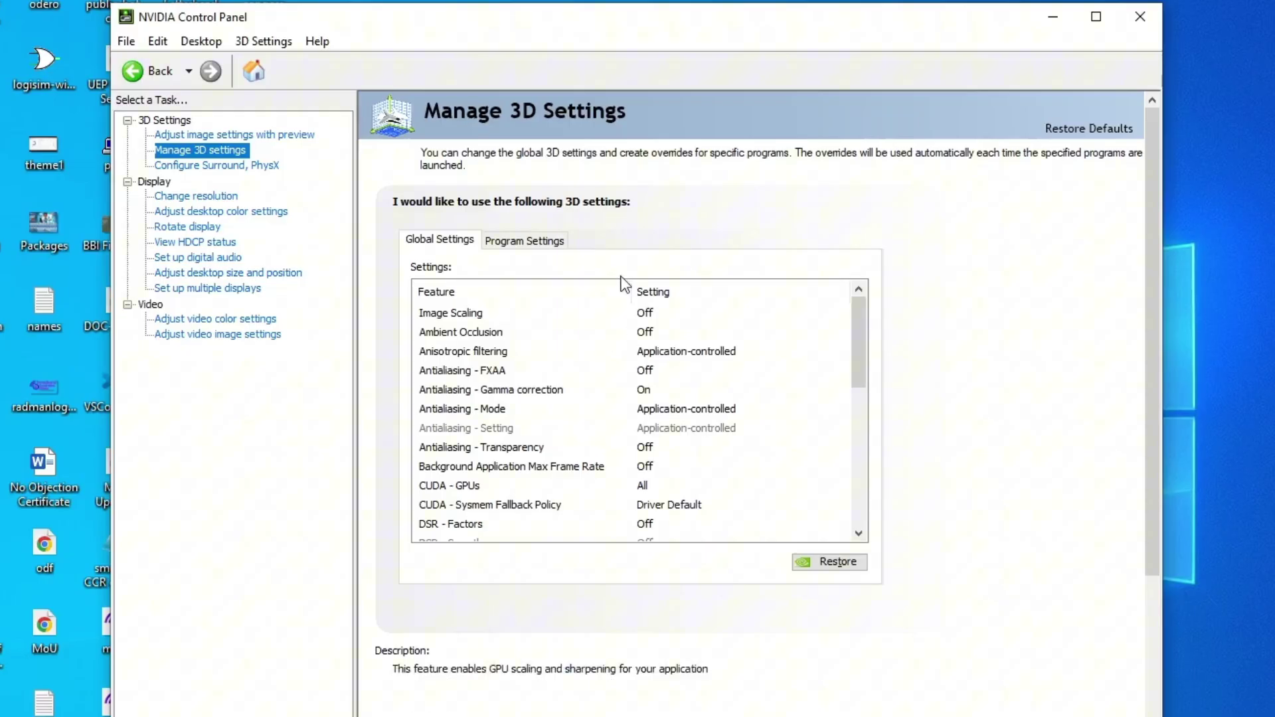
pyautogui.click(644, 317)
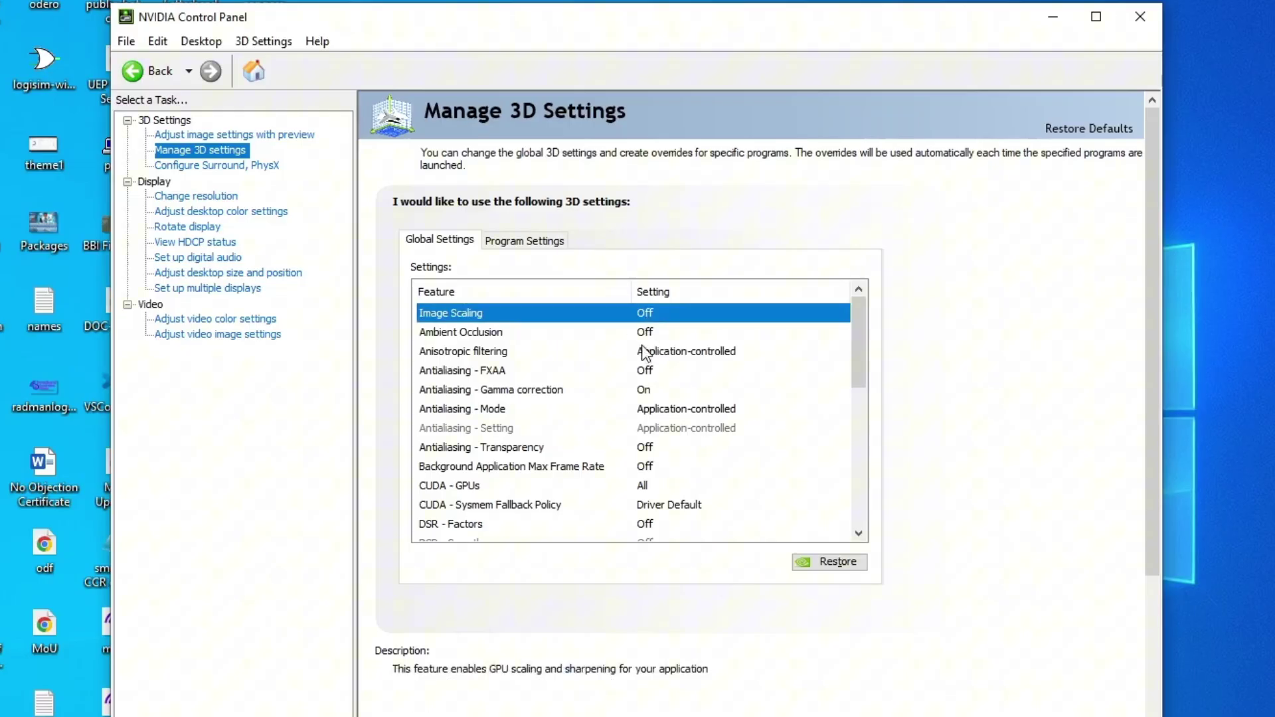
pyautogui.click(585, 391)
pyautogui.scroll(-1, 547, 428)
pyautogui.click(499, 506)
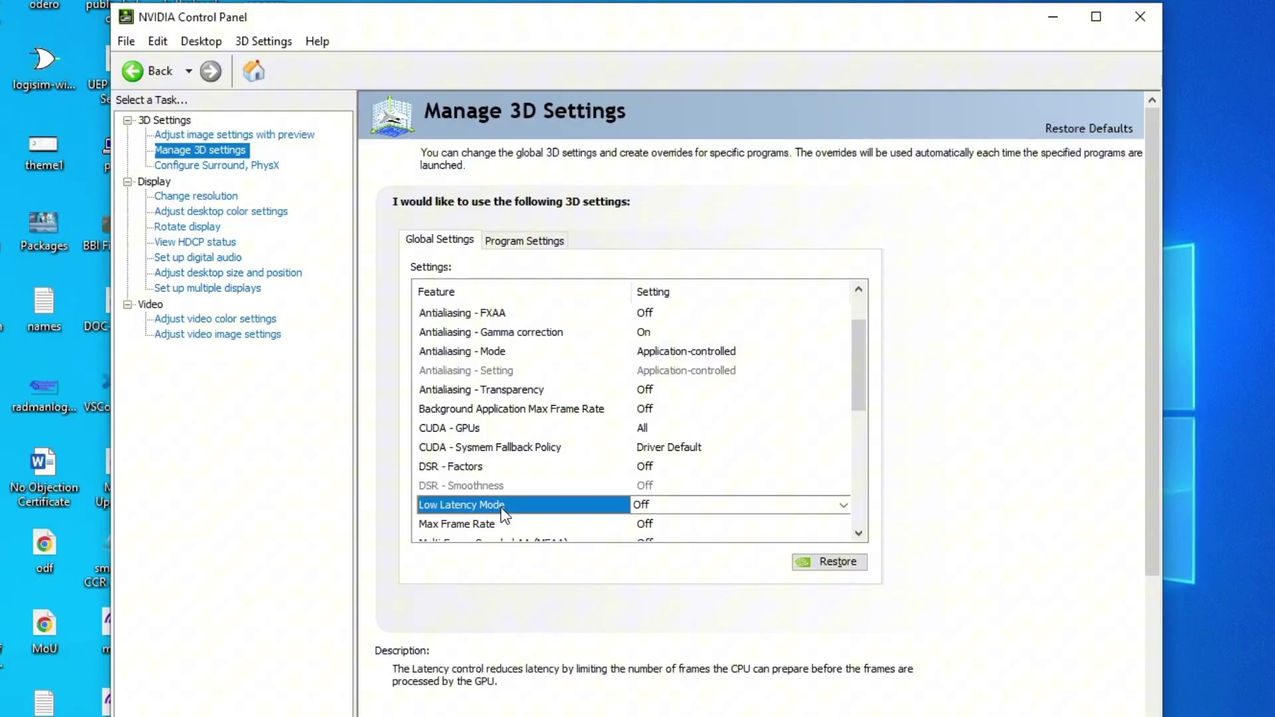
pyautogui.click(654, 505)
pyautogui.click(654, 539)
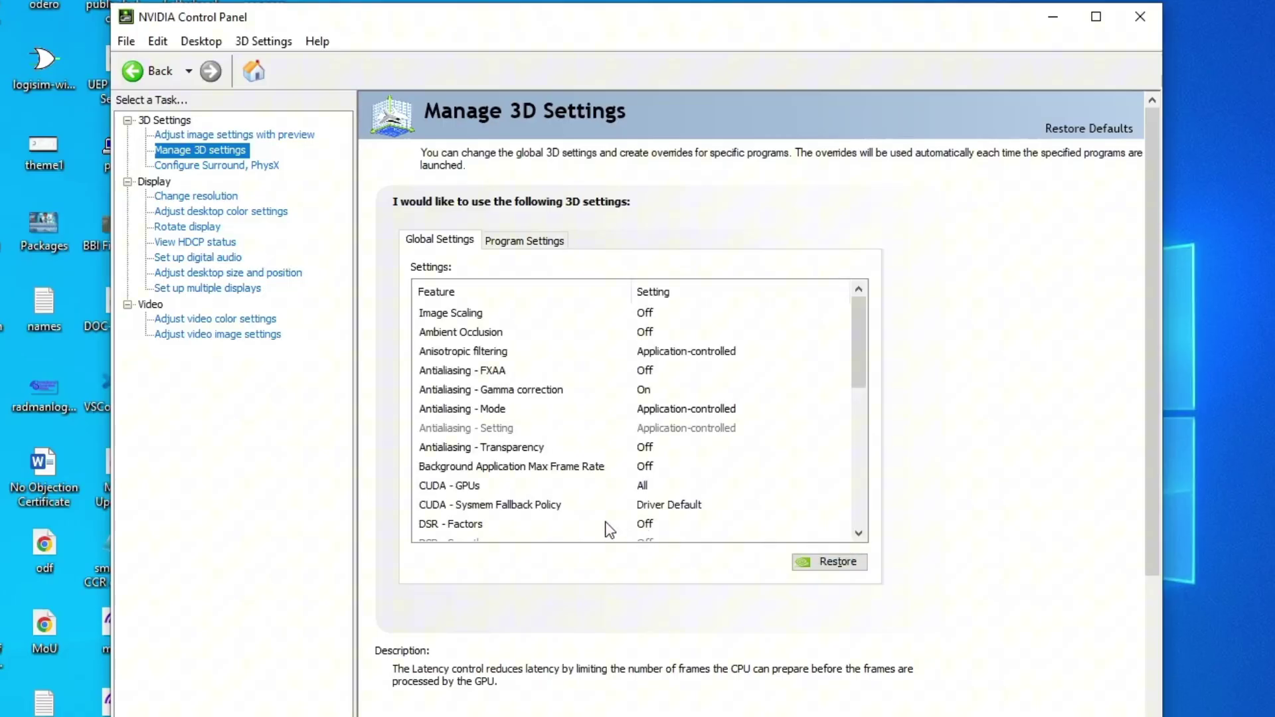
# Review the Max Frame Rate and MFAA settings, leaving both Off.
pyautogui.scroll(-10, 607, 526)
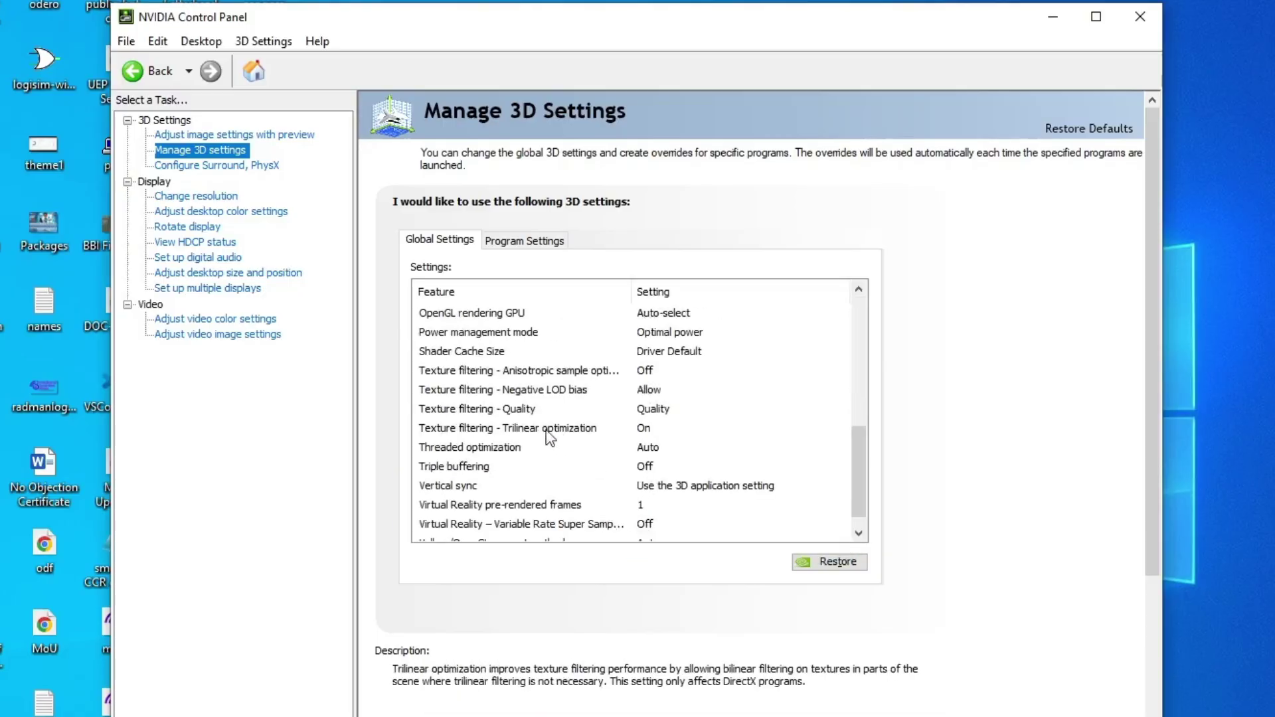
pyautogui.scroll(2, 495, 399)
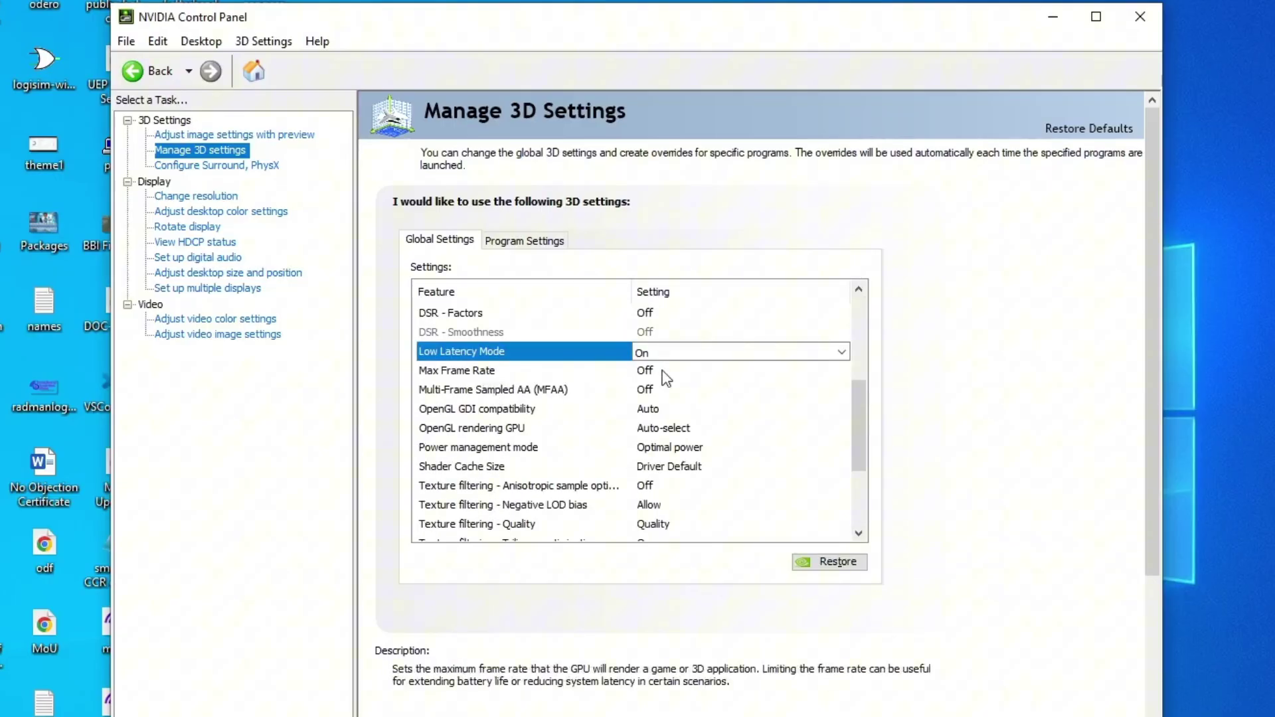
pyautogui.click(530, 377)
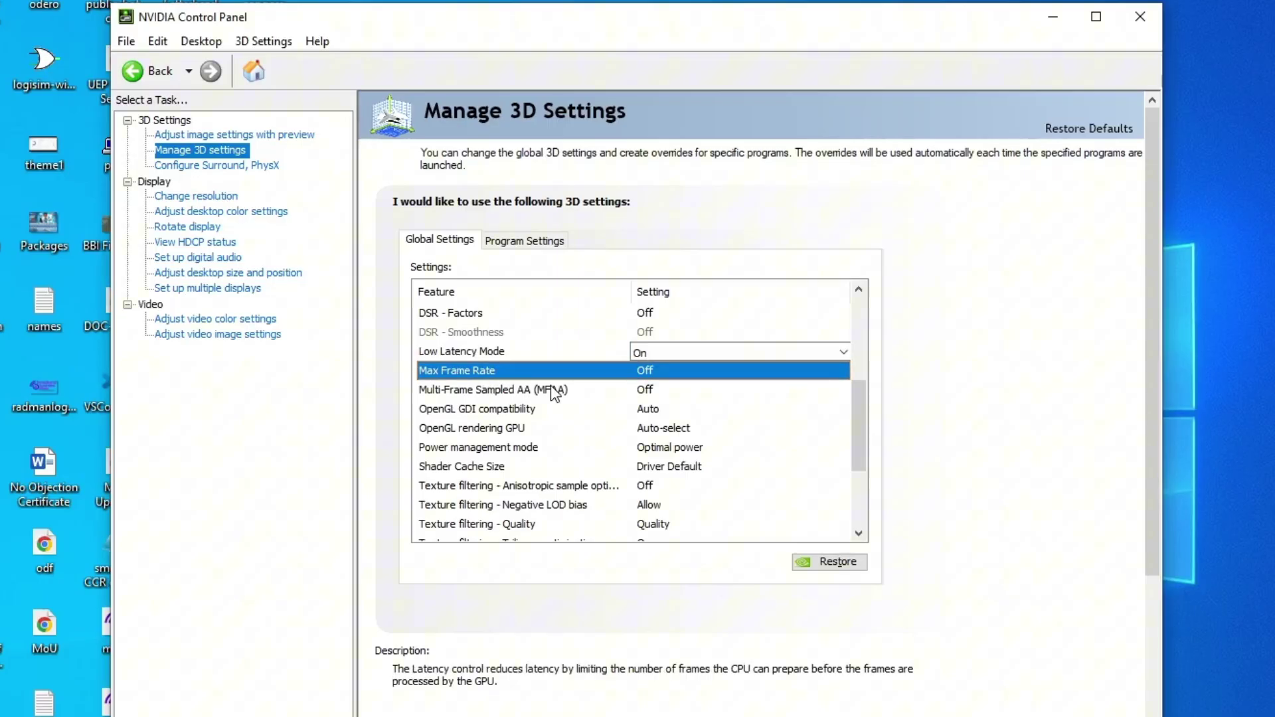
pyautogui.click(551, 395)
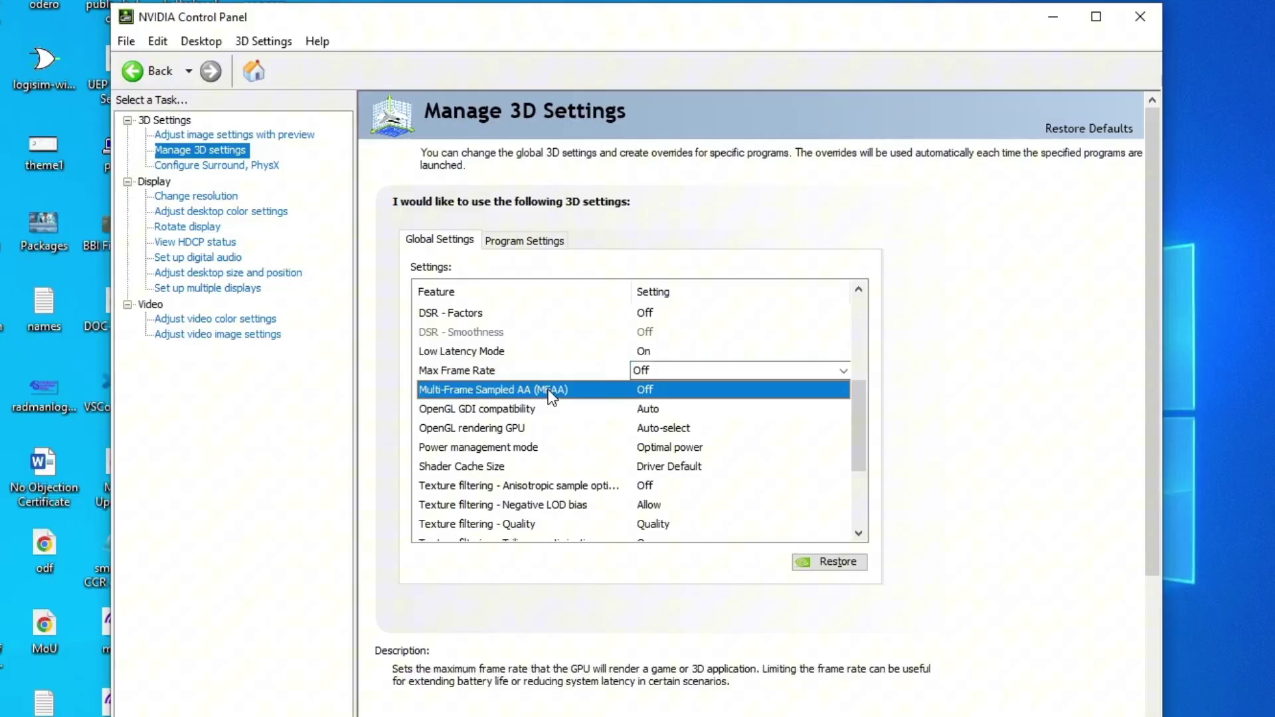
pyautogui.click(550, 397)
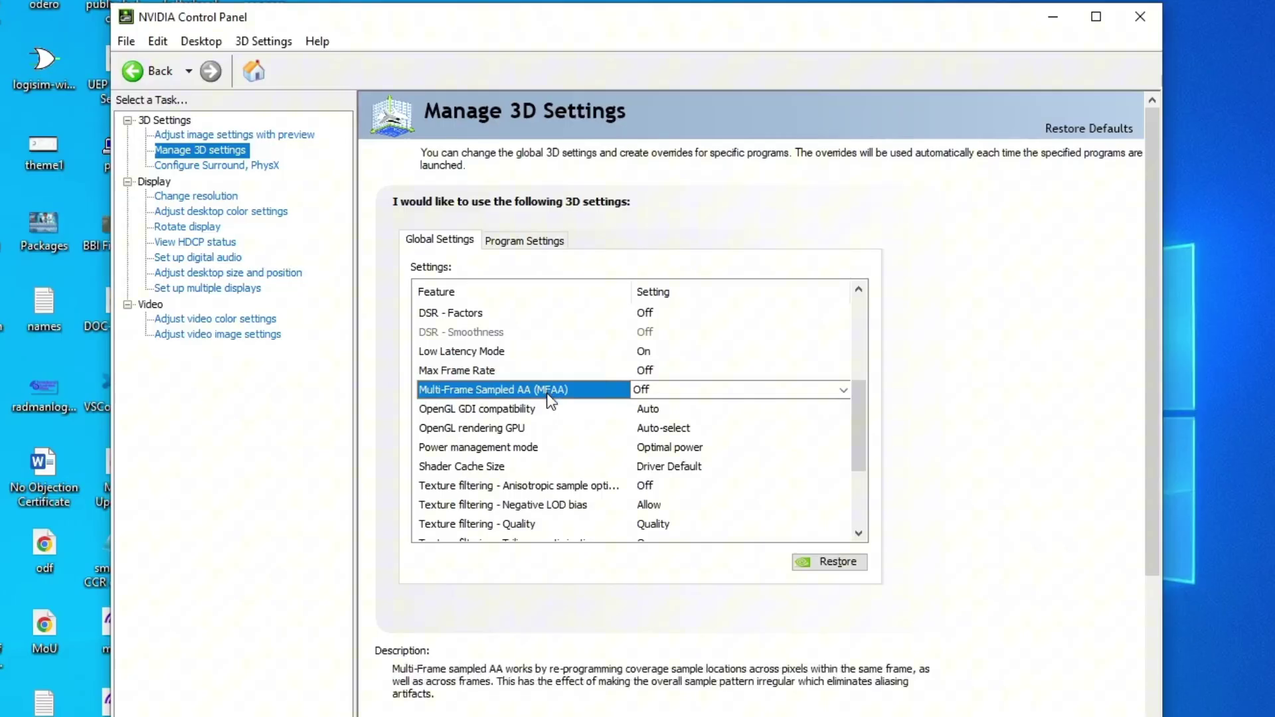
# Keep Power management mode at Optimal power and turn anisotropic sample optimization On.
pyautogui.click(551, 449)
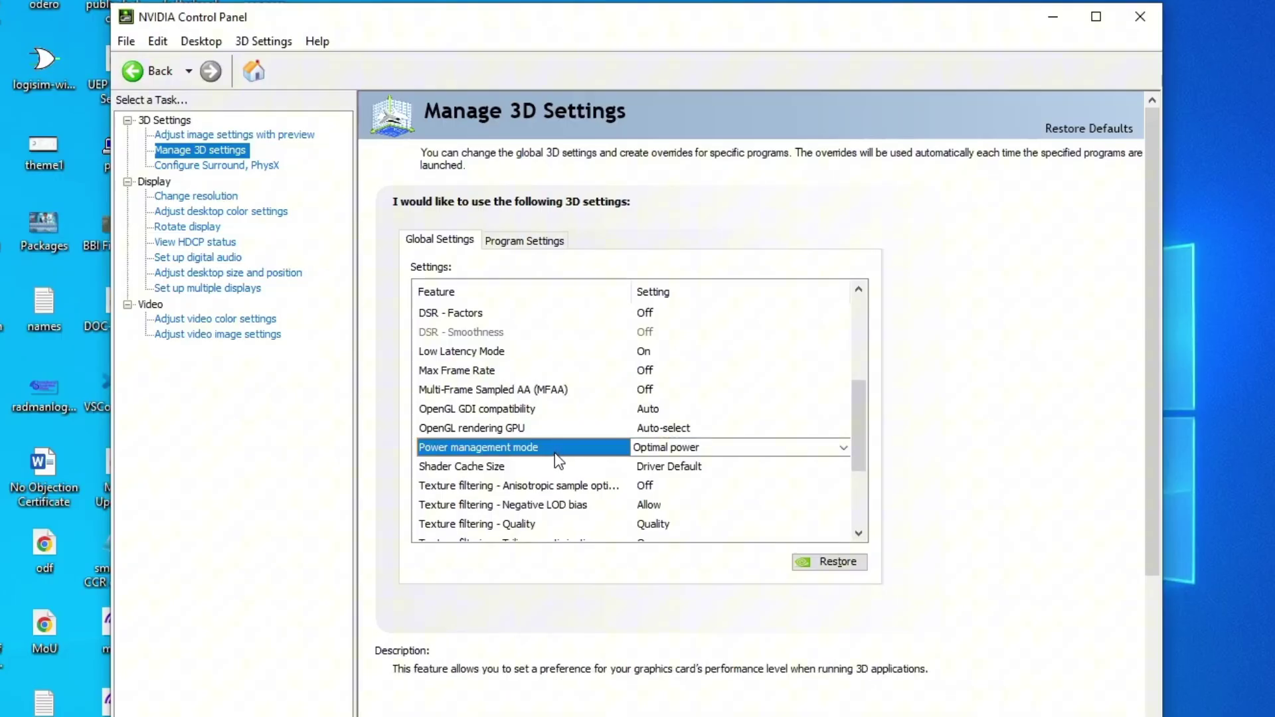
pyautogui.click(640, 446)
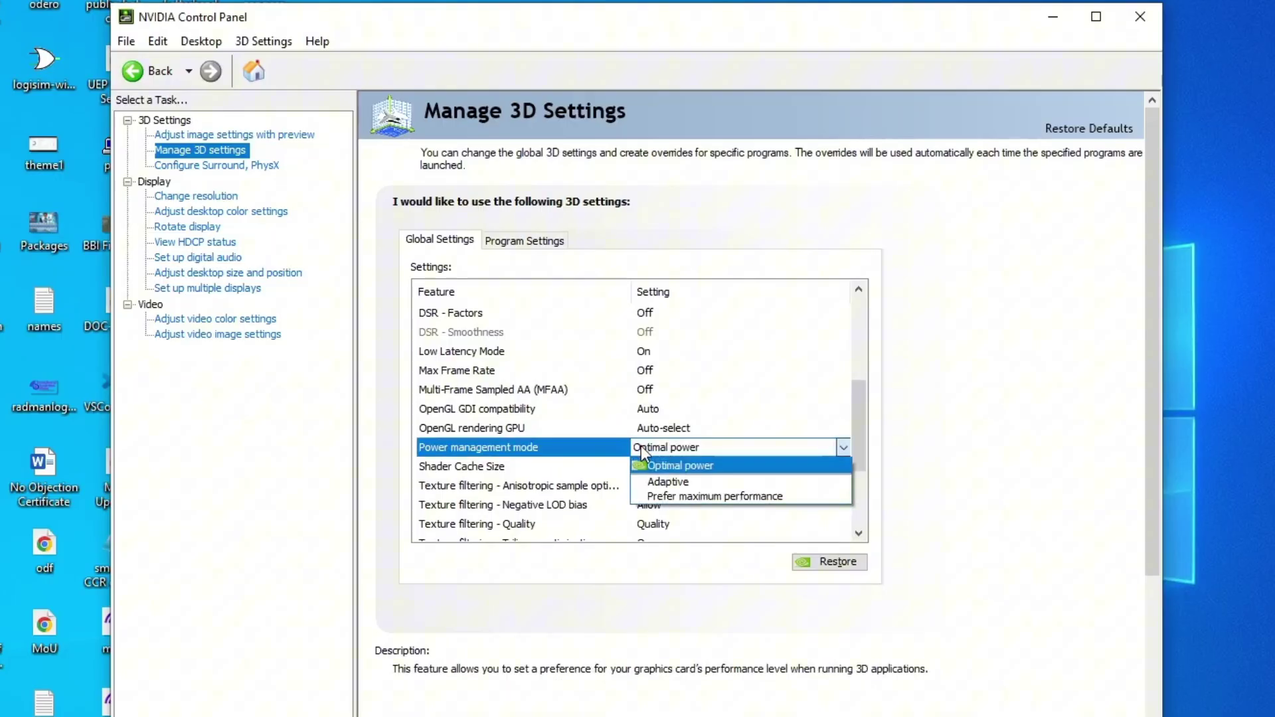
pyautogui.click(640, 447)
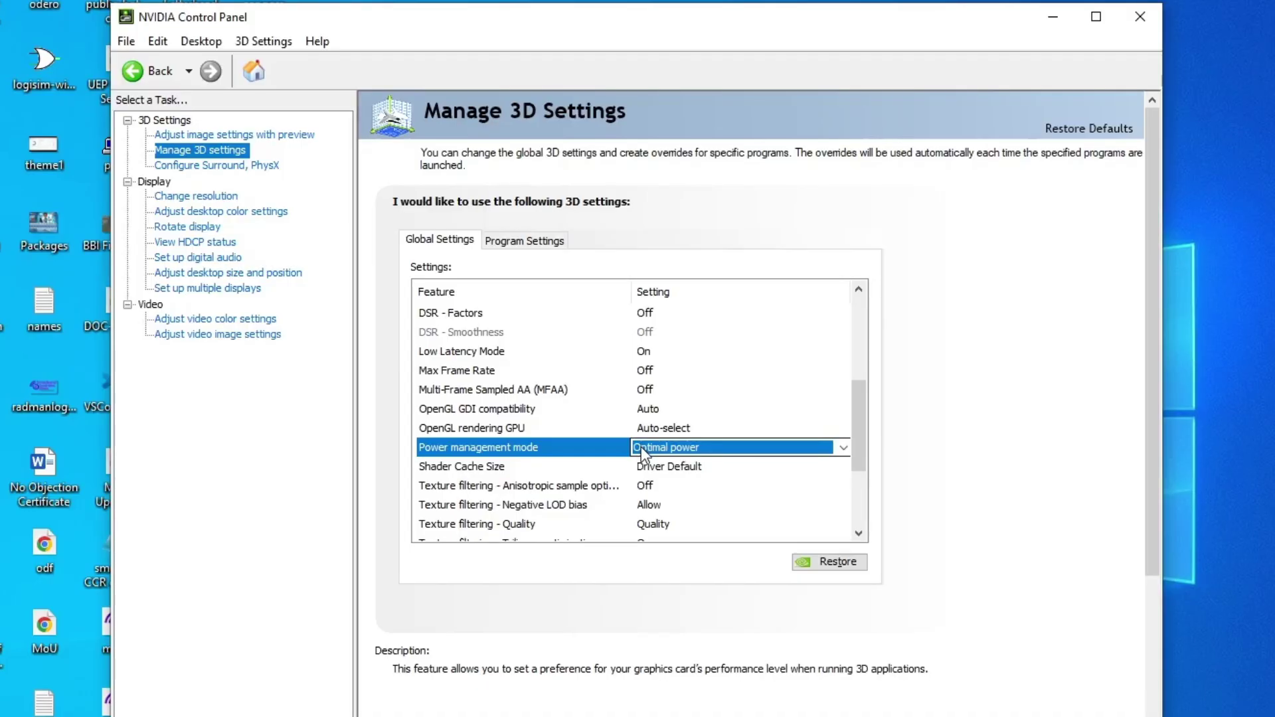
pyautogui.click(552, 469)
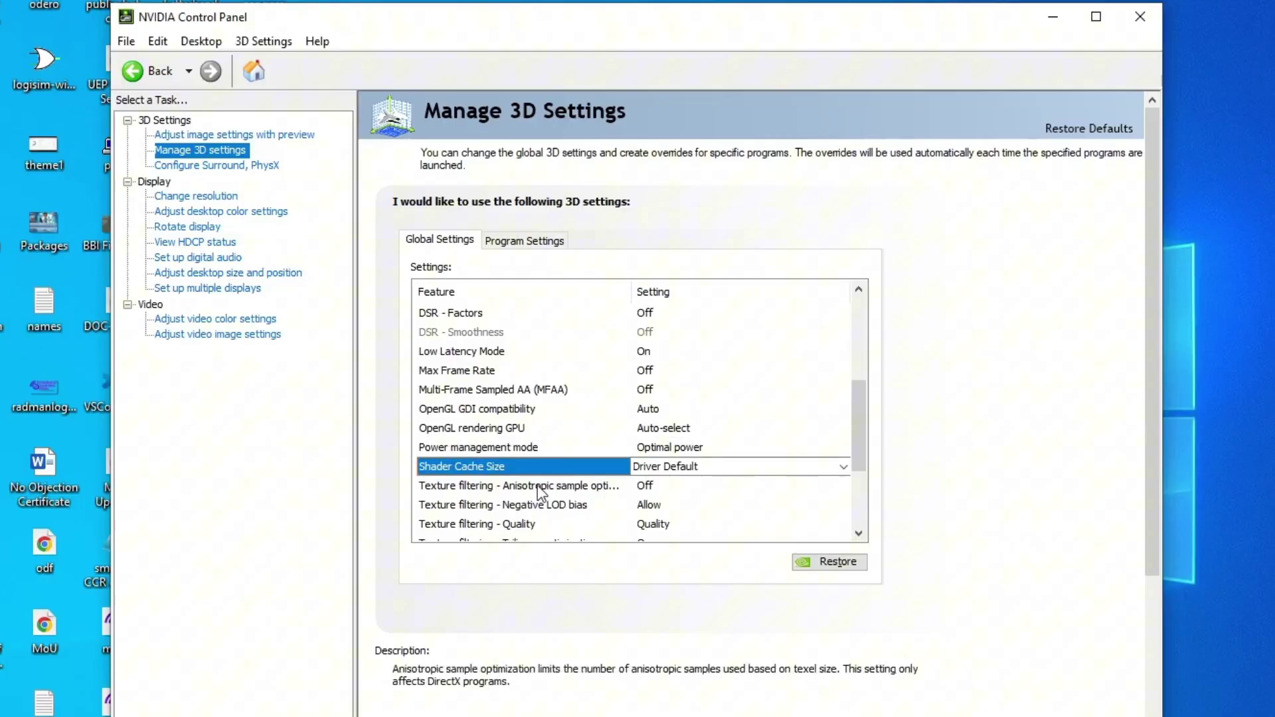
pyautogui.click(540, 487)
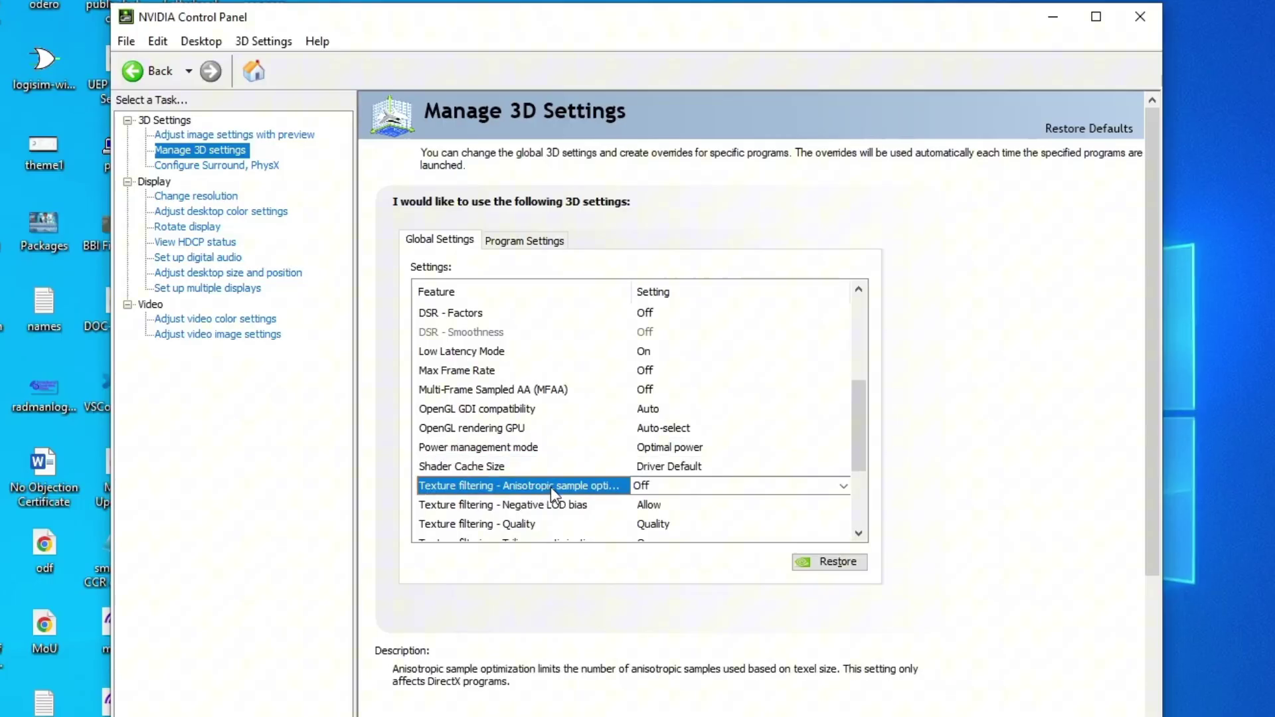
pyautogui.click(639, 490)
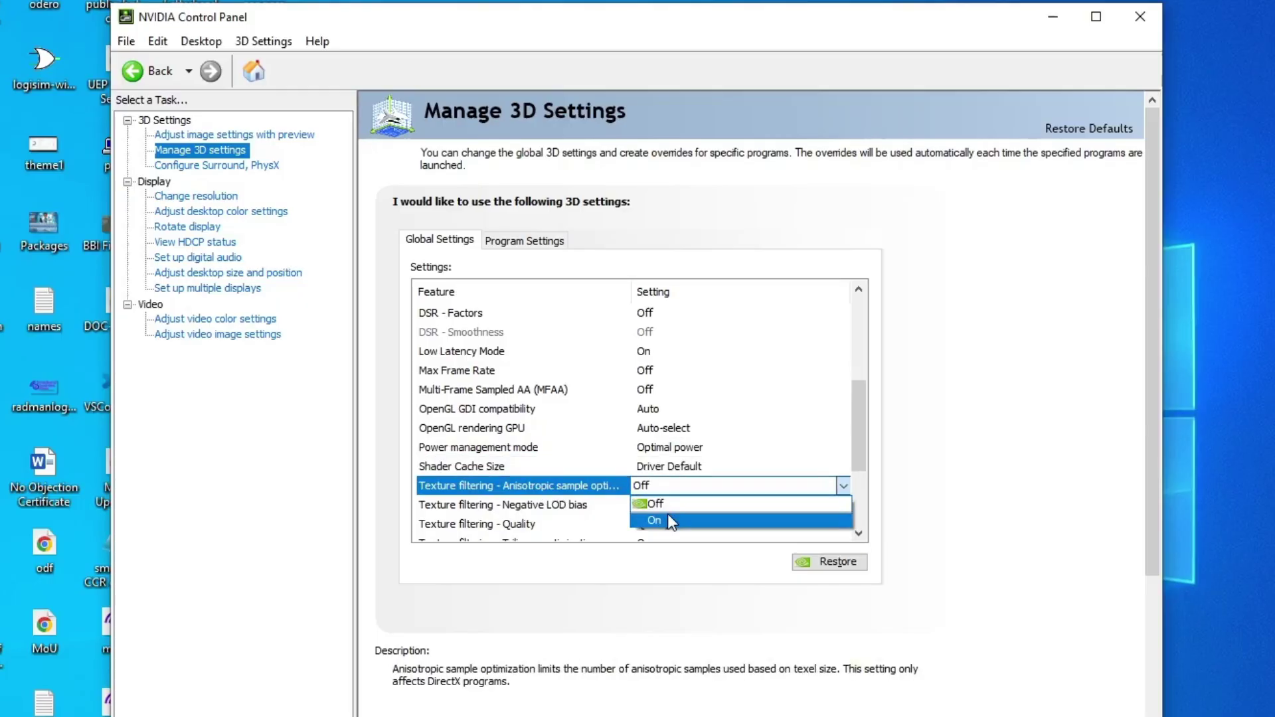
pyautogui.scroll(4, 664, 521)
pyautogui.scroll(-6, 619, 429)
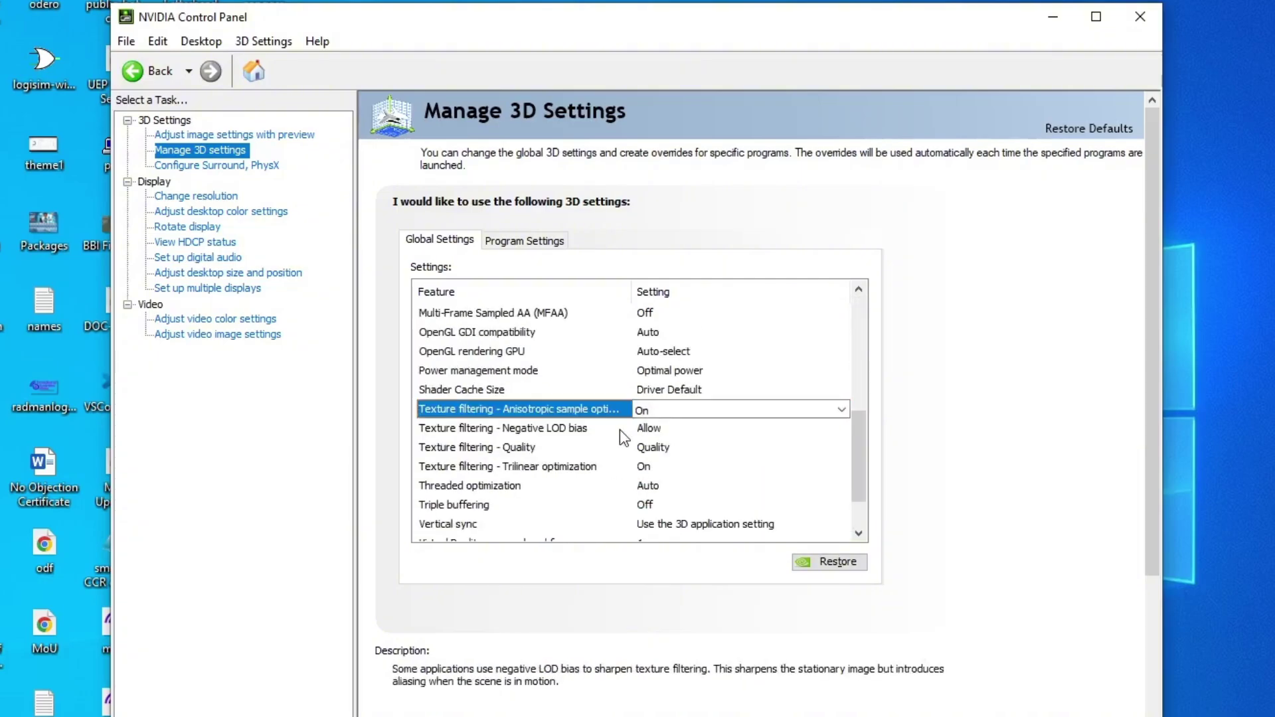
# Set Texture filtering - Quality to Performance and review trilinear optimization, triple buffering and vertical sync.
pyautogui.click(571, 429)
pyautogui.click(561, 447)
pyautogui.click(657, 447)
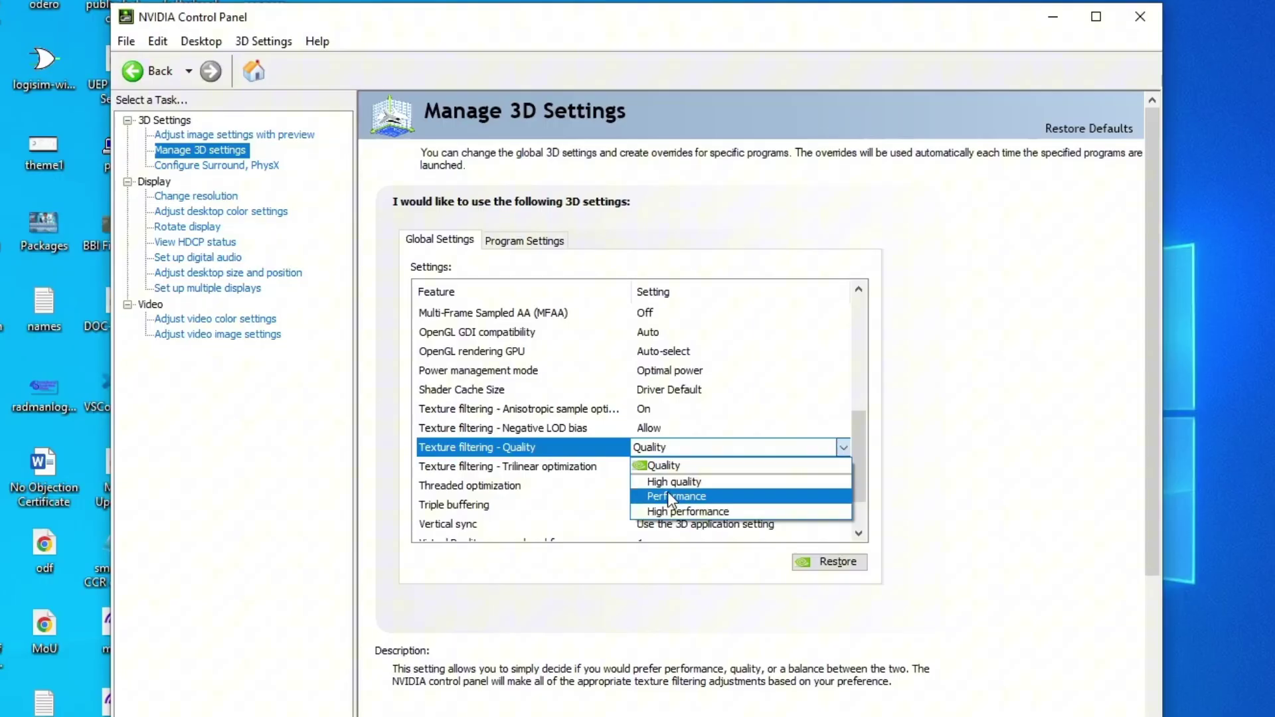
pyautogui.click(669, 495)
pyautogui.scroll(-8, 664, 478)
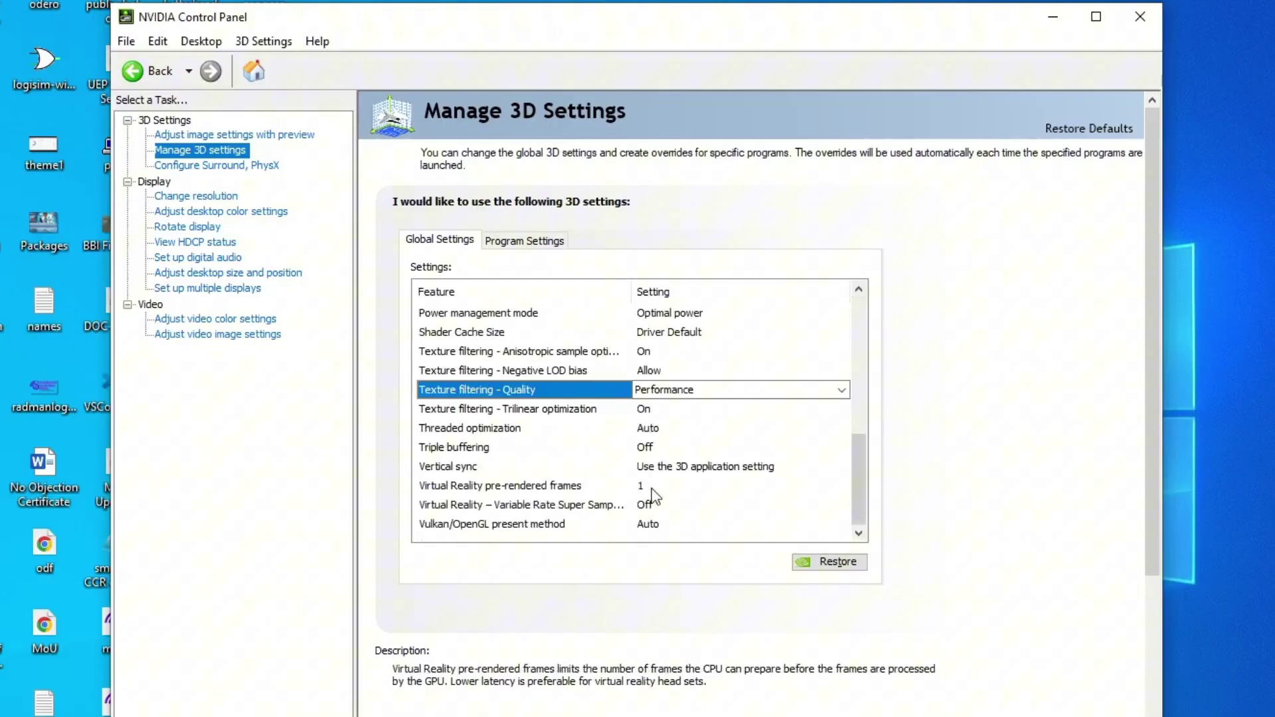
pyautogui.click(575, 410)
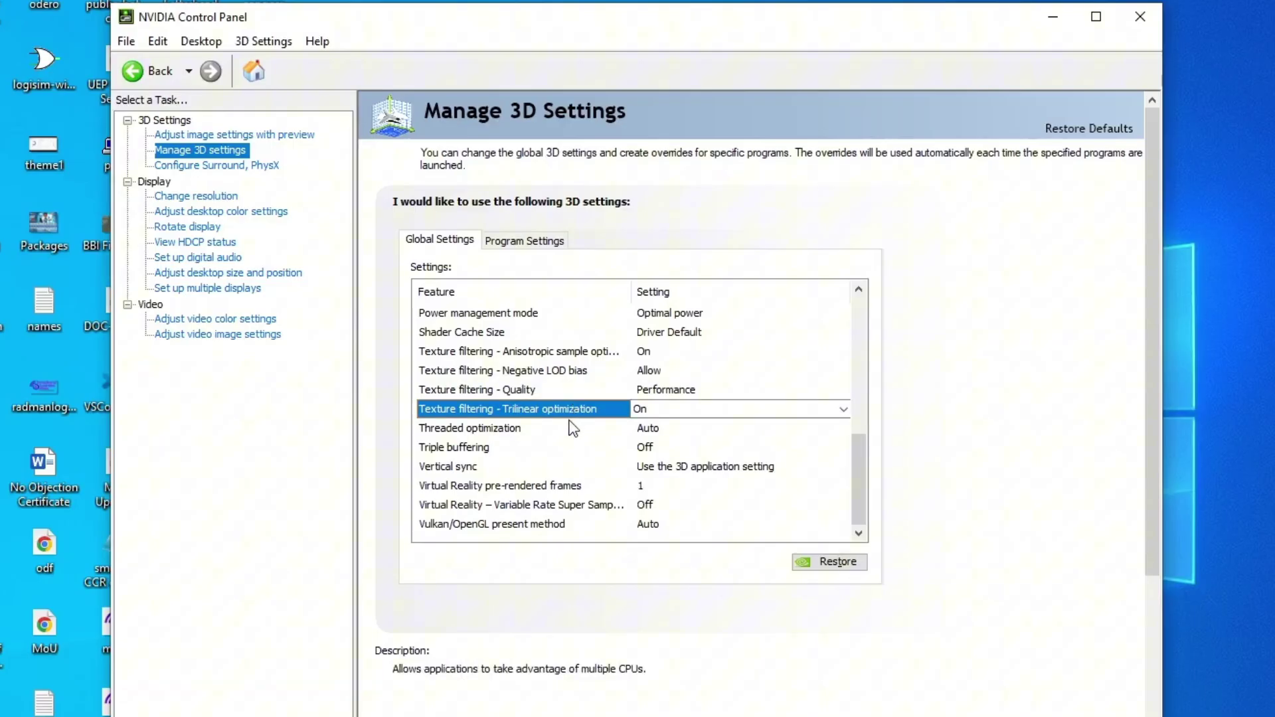
pyautogui.click(551, 446)
pyautogui.click(529, 472)
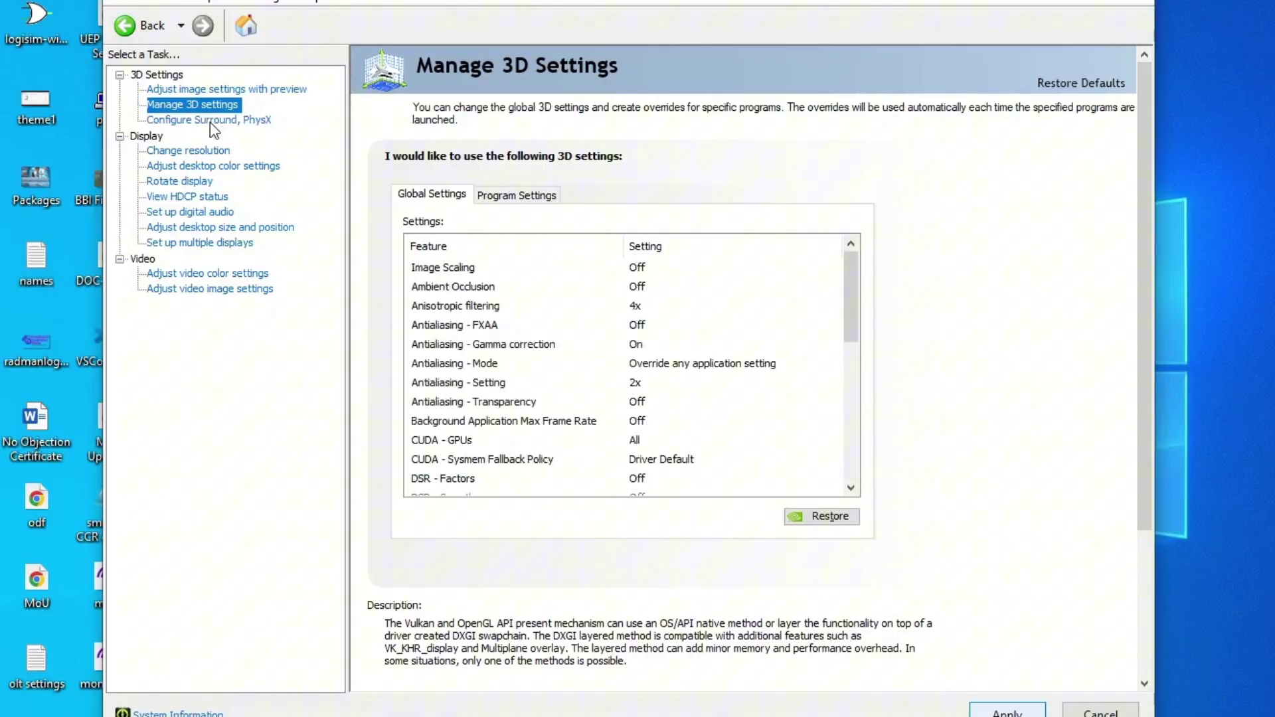
# On the Configure Surround, PhysX page, set the PhysX processor to NVIDIA GeForce GTX 1660.
pyautogui.click(210, 121)
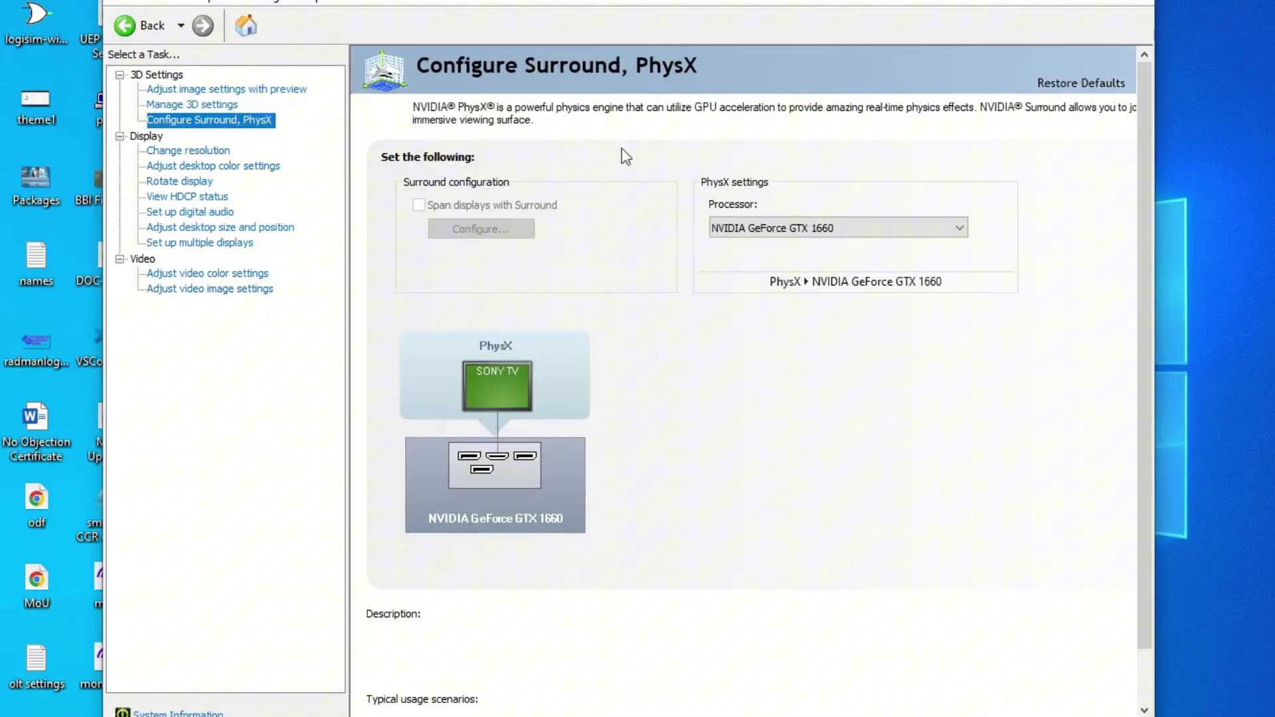
pyautogui.click(742, 228)
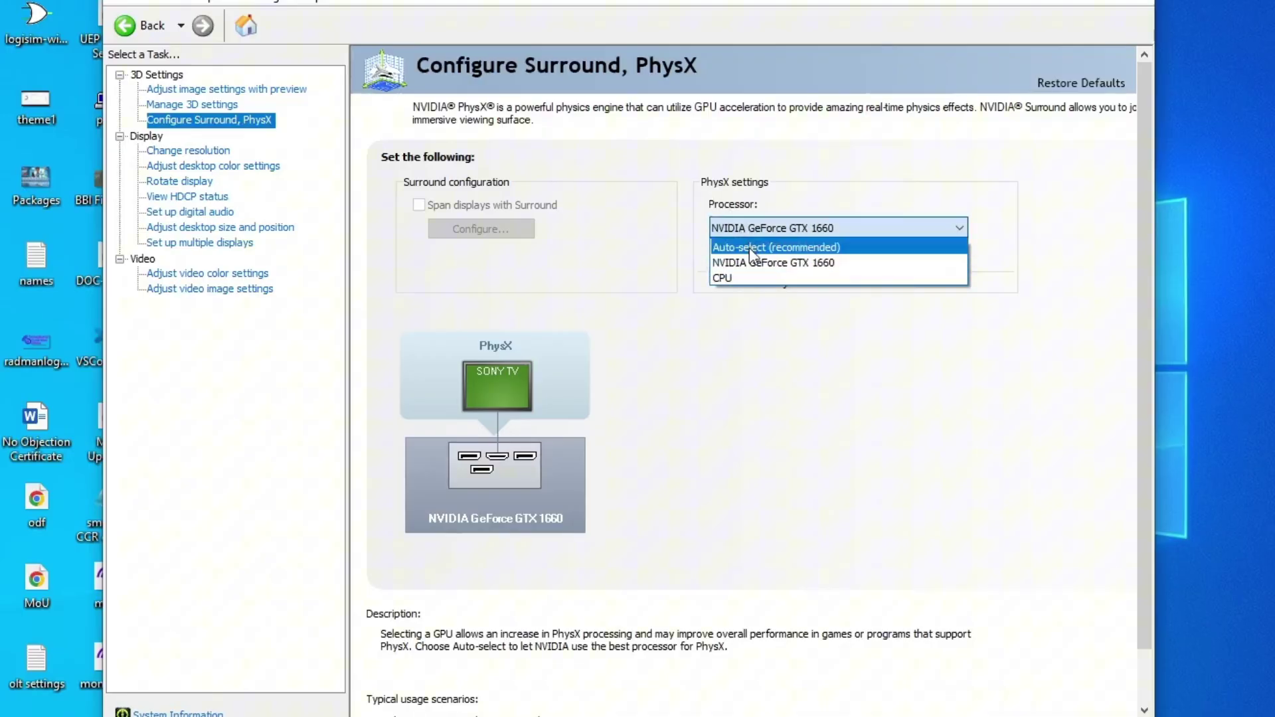
pyautogui.click(757, 263)
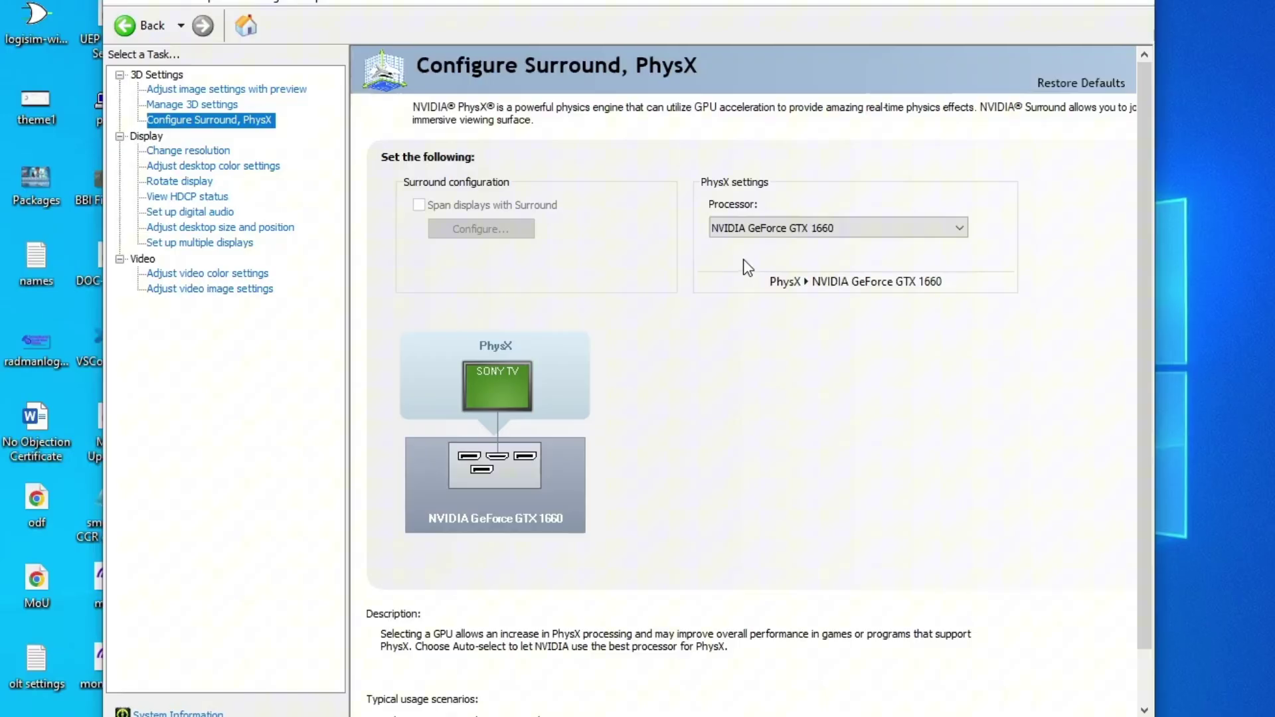
# On Change resolution, keep native 1920 × 1080 with the refresh rate at 60Hz.
pyautogui.click(205, 151)
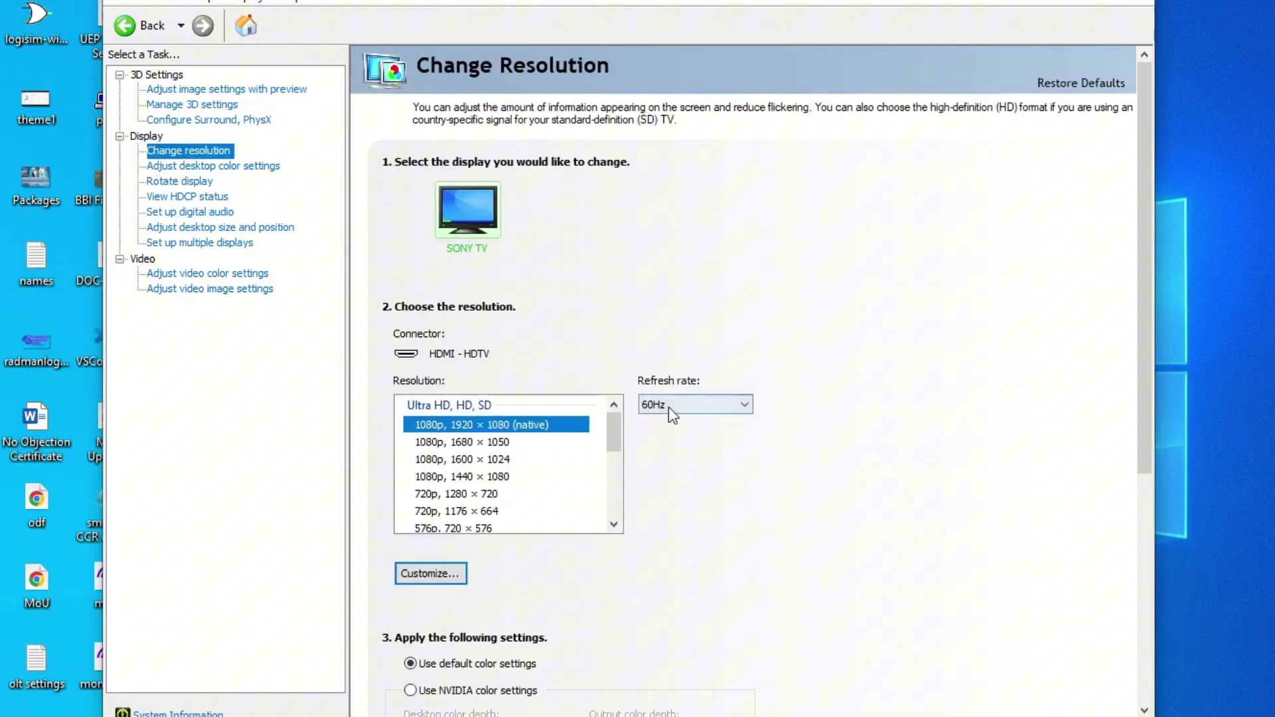
pyautogui.scroll(-1, 663, 411)
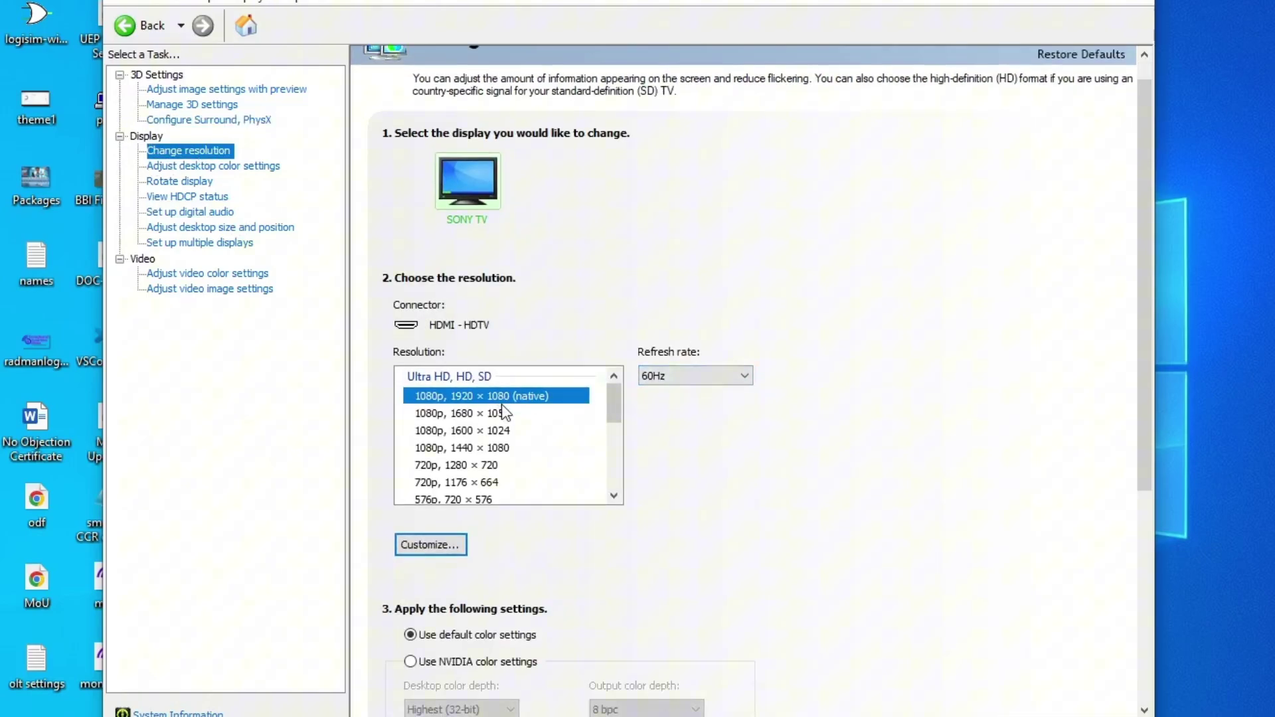
pyautogui.click(670, 375)
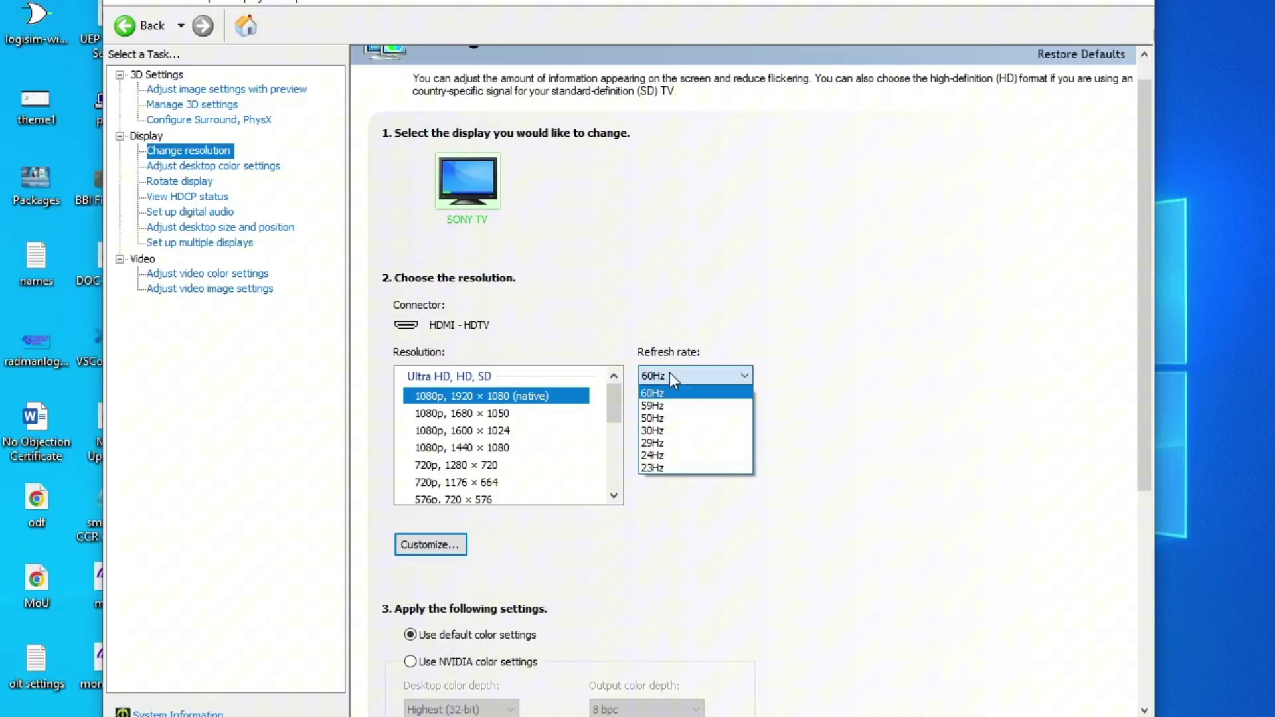
pyautogui.click(670, 376)
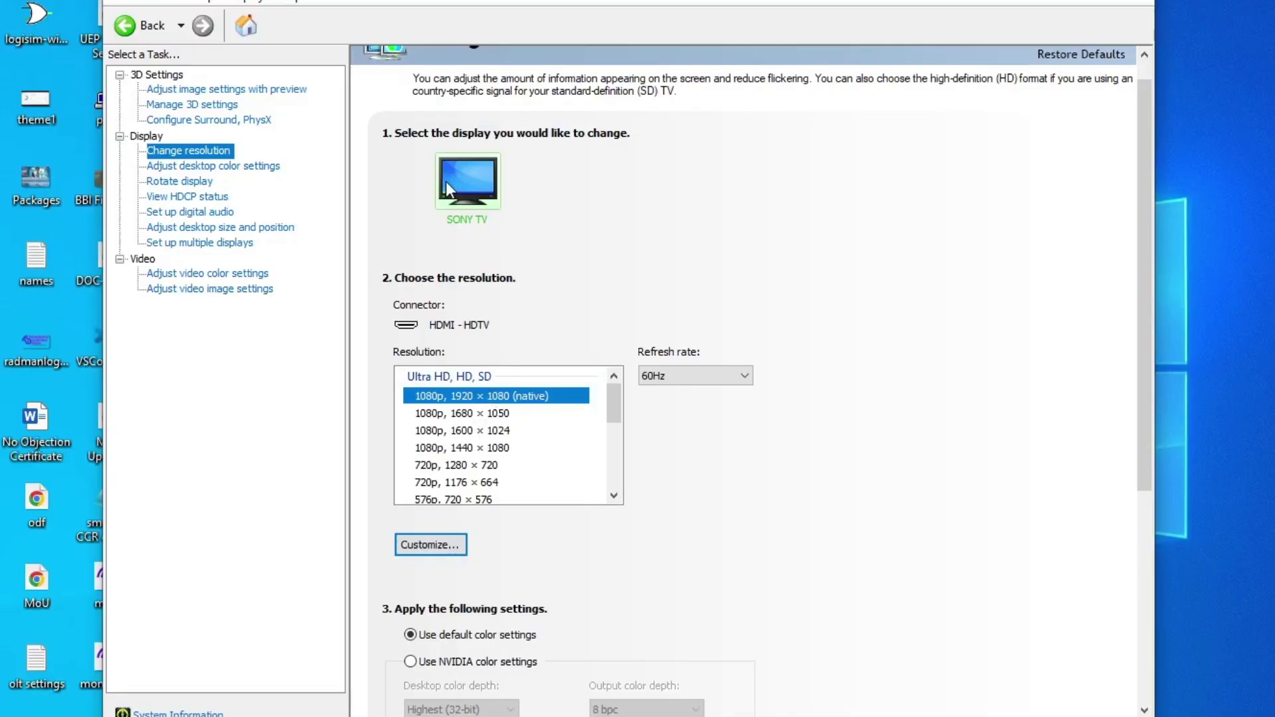
# Set desktop brightness and contrast to 52%, digital vibrance to 49% and hue to 11°.
pyautogui.click(212, 168)
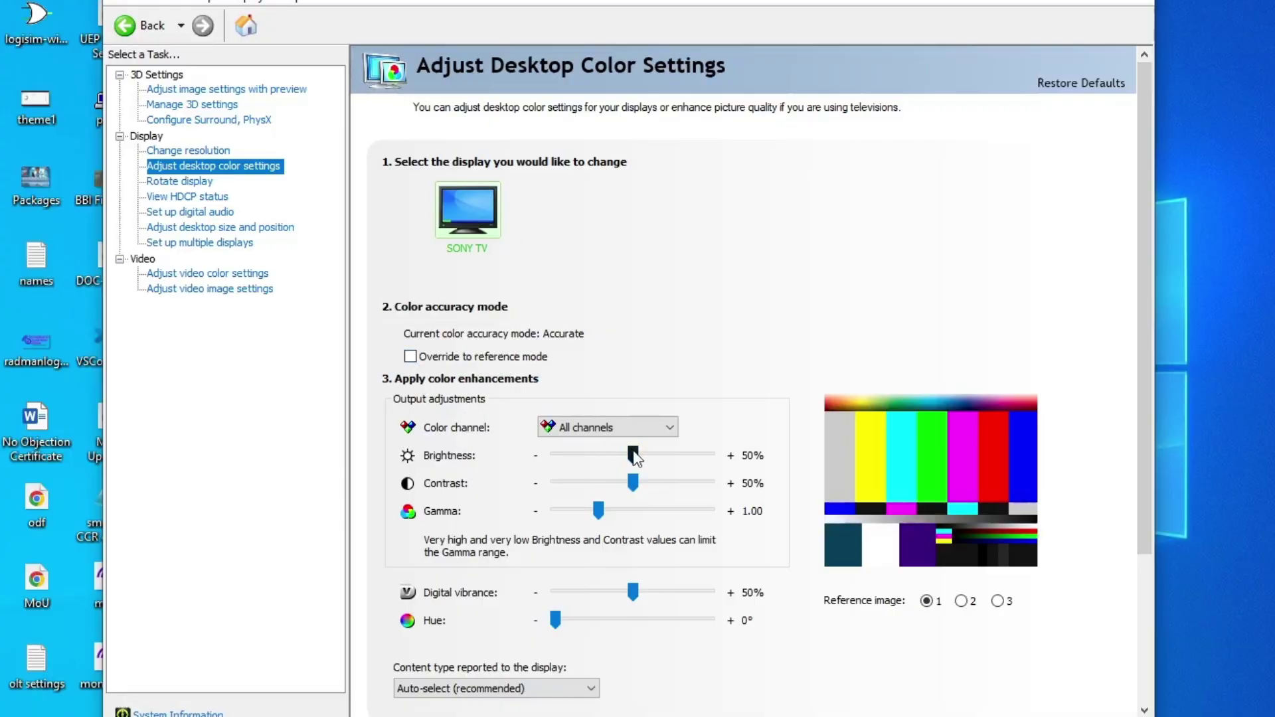
pyautogui.moveTo(630, 454); pyautogui.dragTo(638, 488)
pyautogui.scroll(-2, 534, 571)
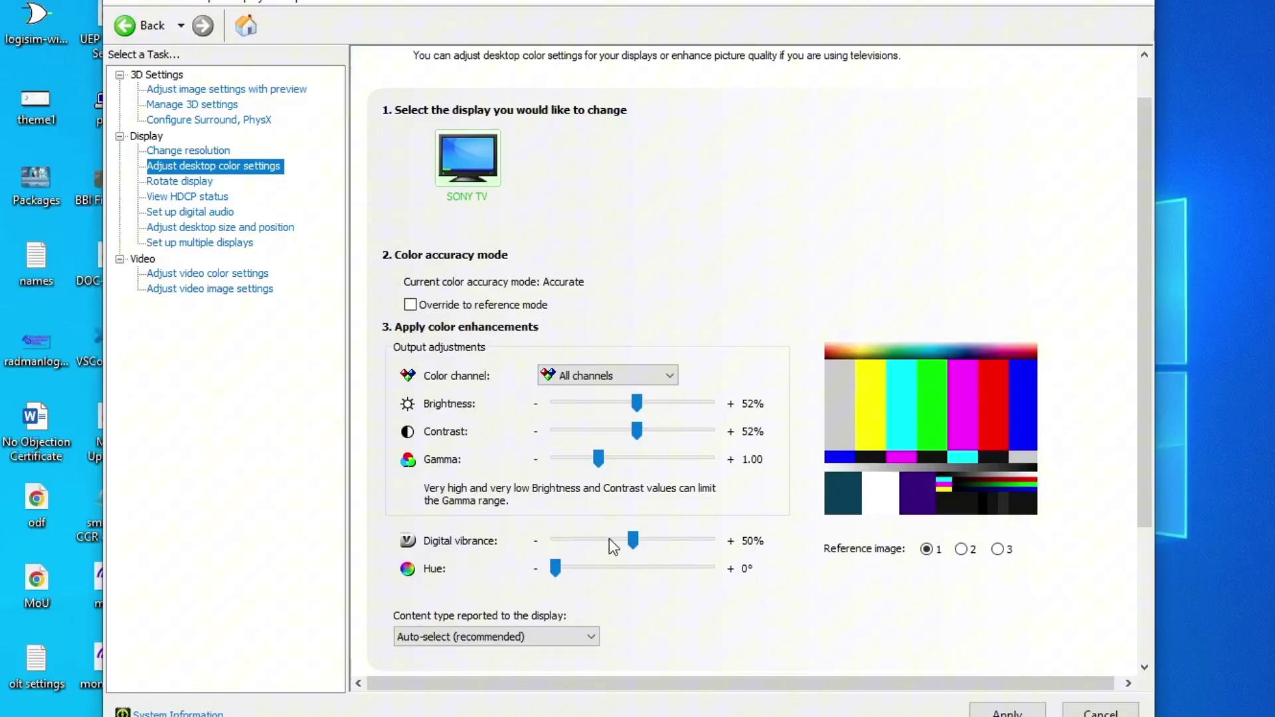
pyautogui.moveTo(632, 540)
pyautogui.mouseDown()
pyautogui.moveTo(651, 541)
pyautogui.moveTo(630, 548)
pyautogui.mouseUp()
pyautogui.moveTo(558, 569); pyautogui.dragTo(559, 568)
pyautogui.scroll(-1, 645, 610)
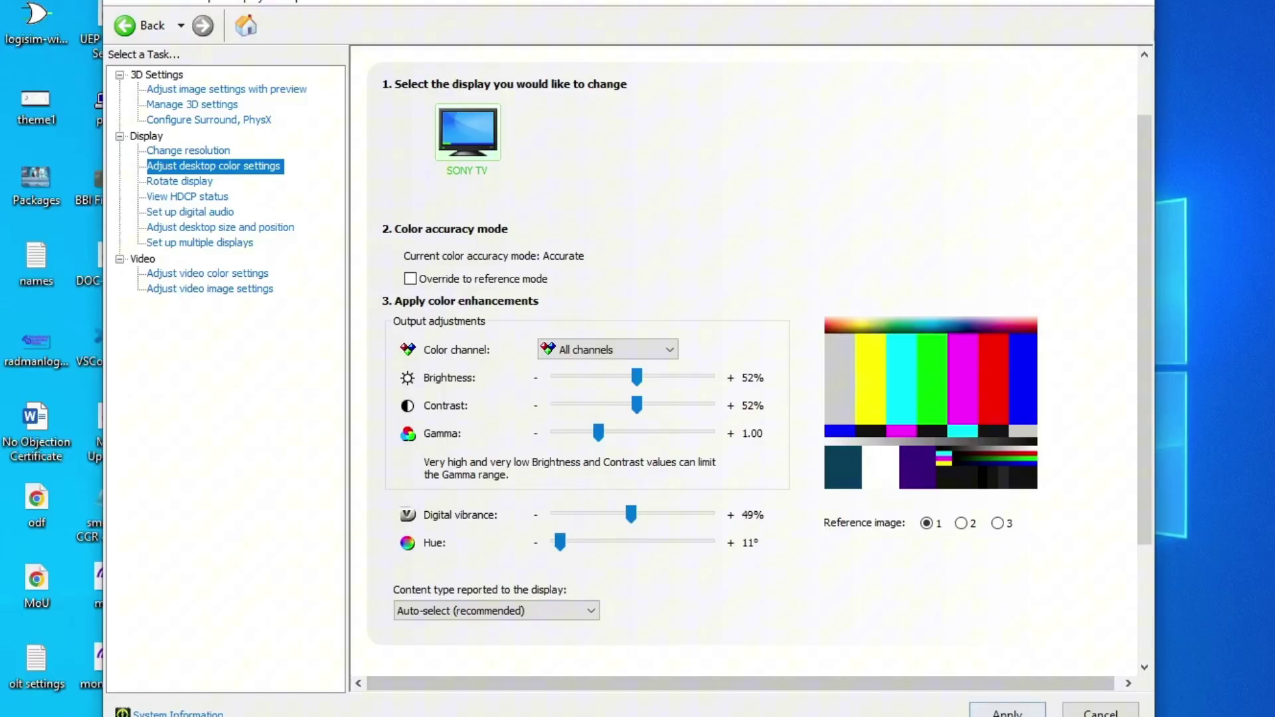
# Try full-screen scaling performed on the GPU with override, then decline keeping the new configuration.
pyautogui.click(244, 228)
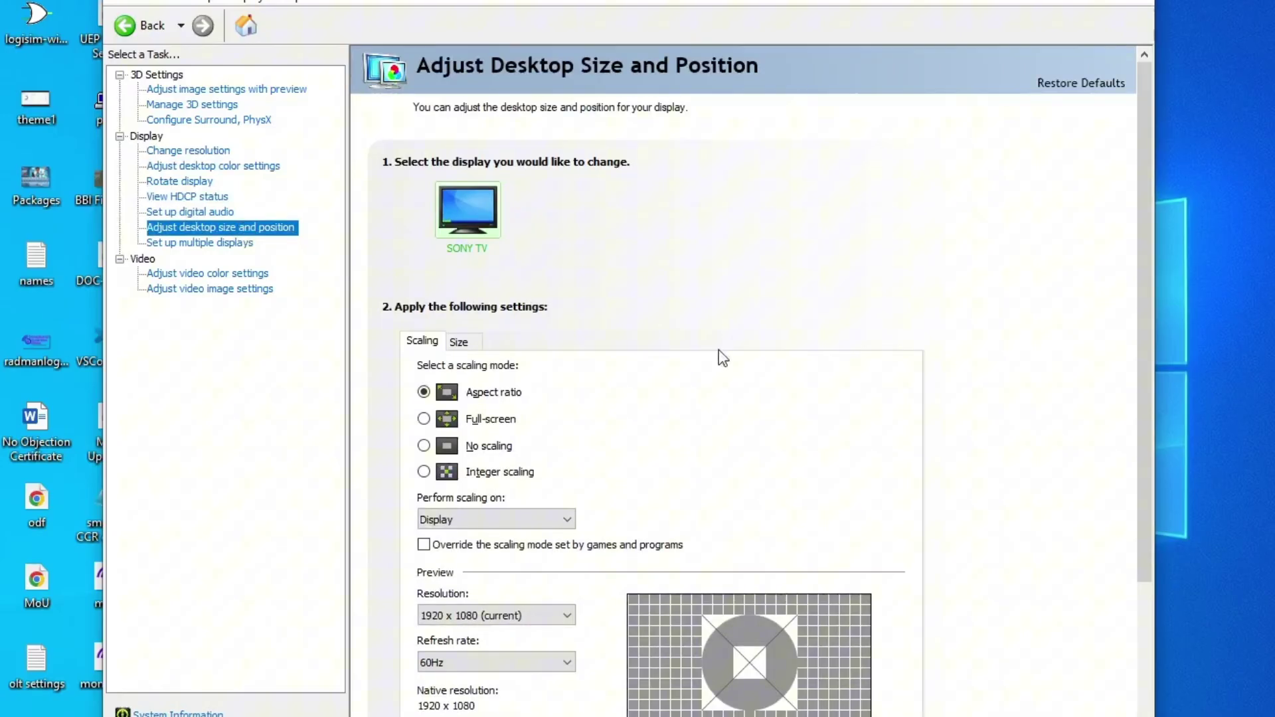
pyautogui.scroll(-1, 730, 353)
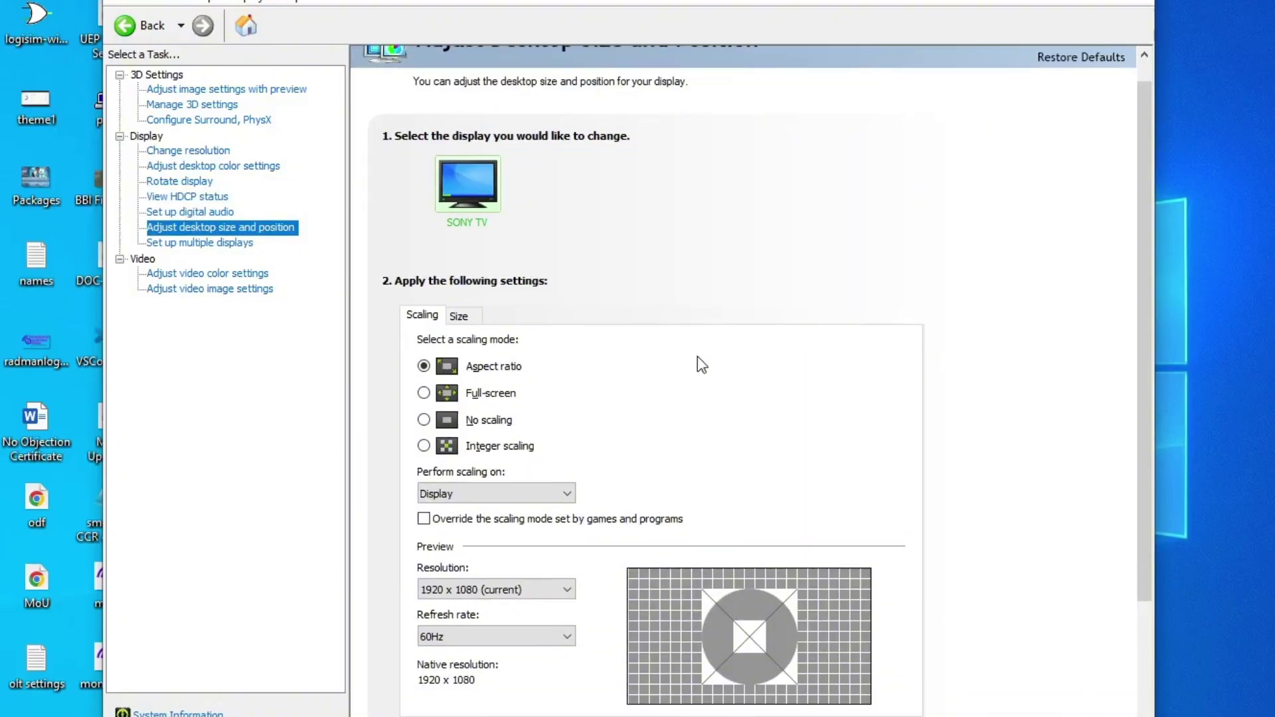
pyautogui.click(424, 393)
pyautogui.scroll(-1, 751, 421)
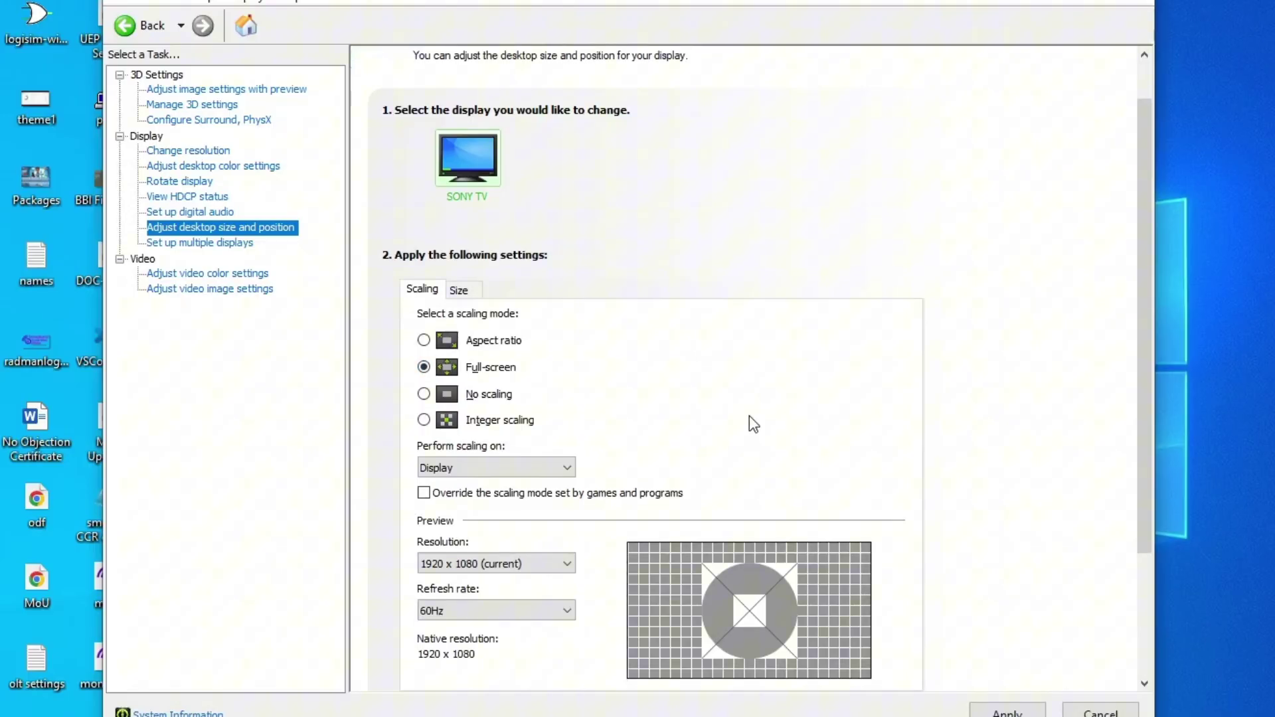
pyautogui.click(572, 471)
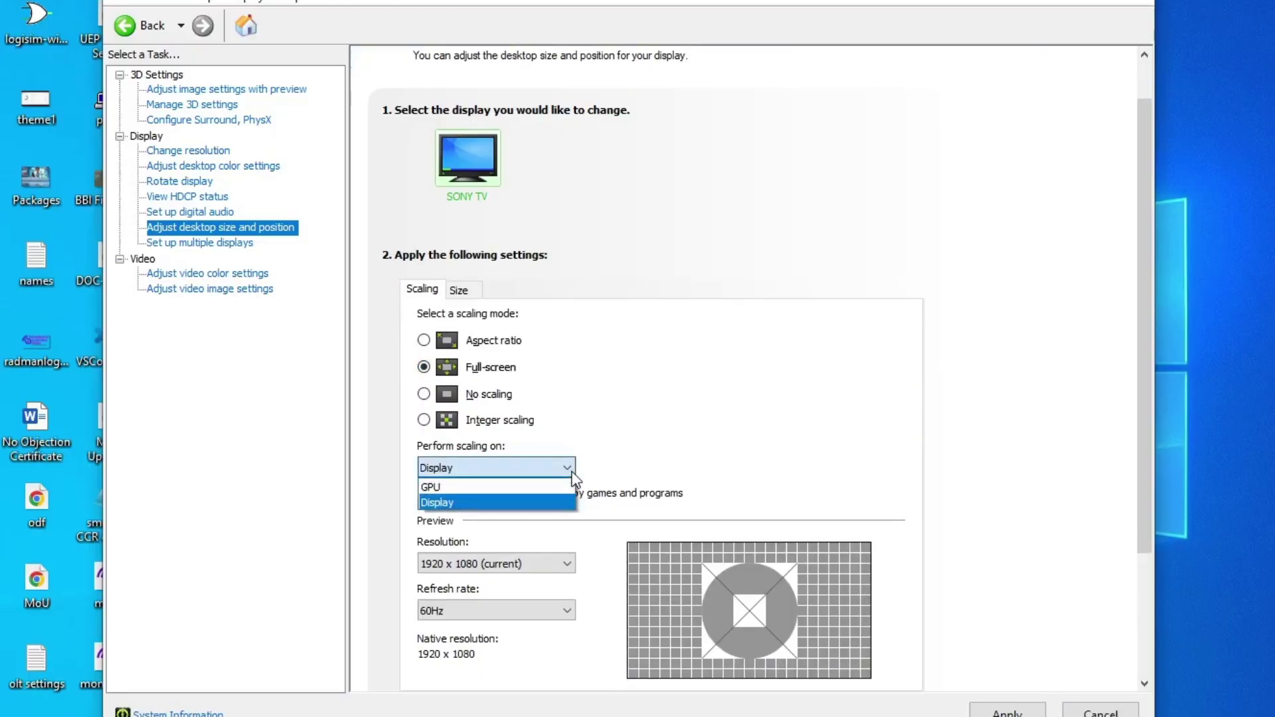
pyautogui.click(450, 487)
pyautogui.click(425, 494)
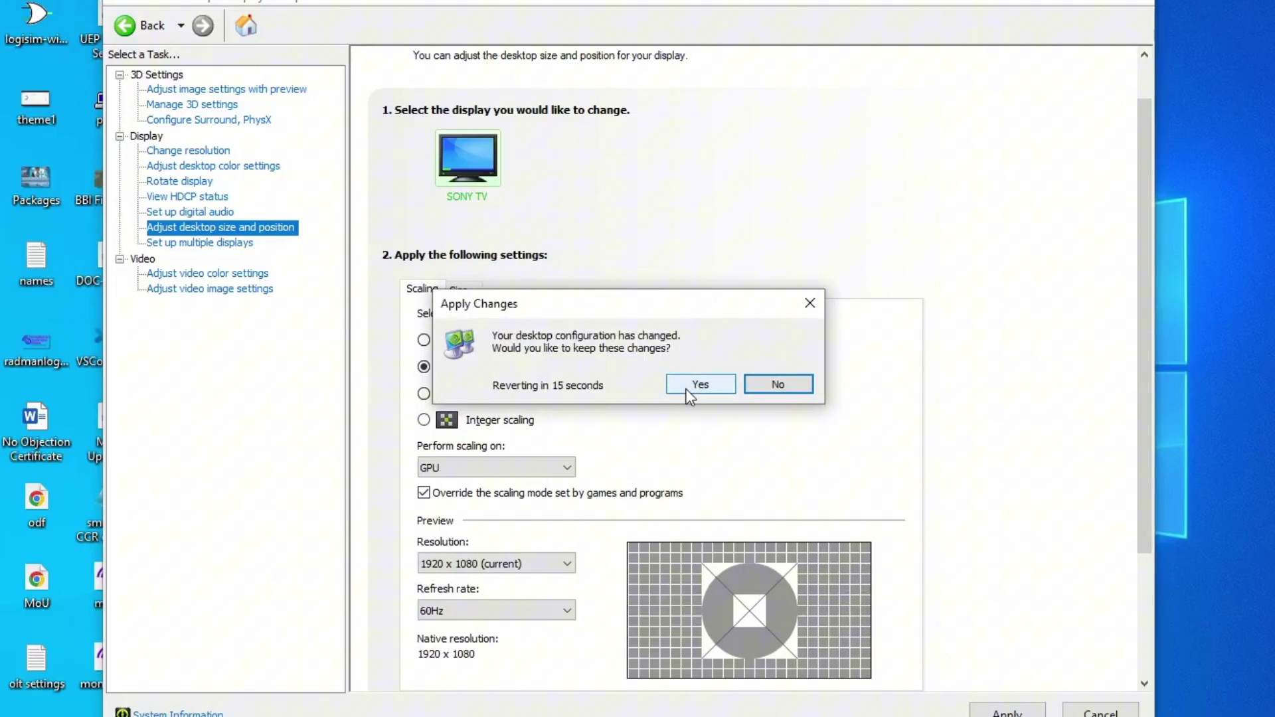
pyautogui.click(787, 389)
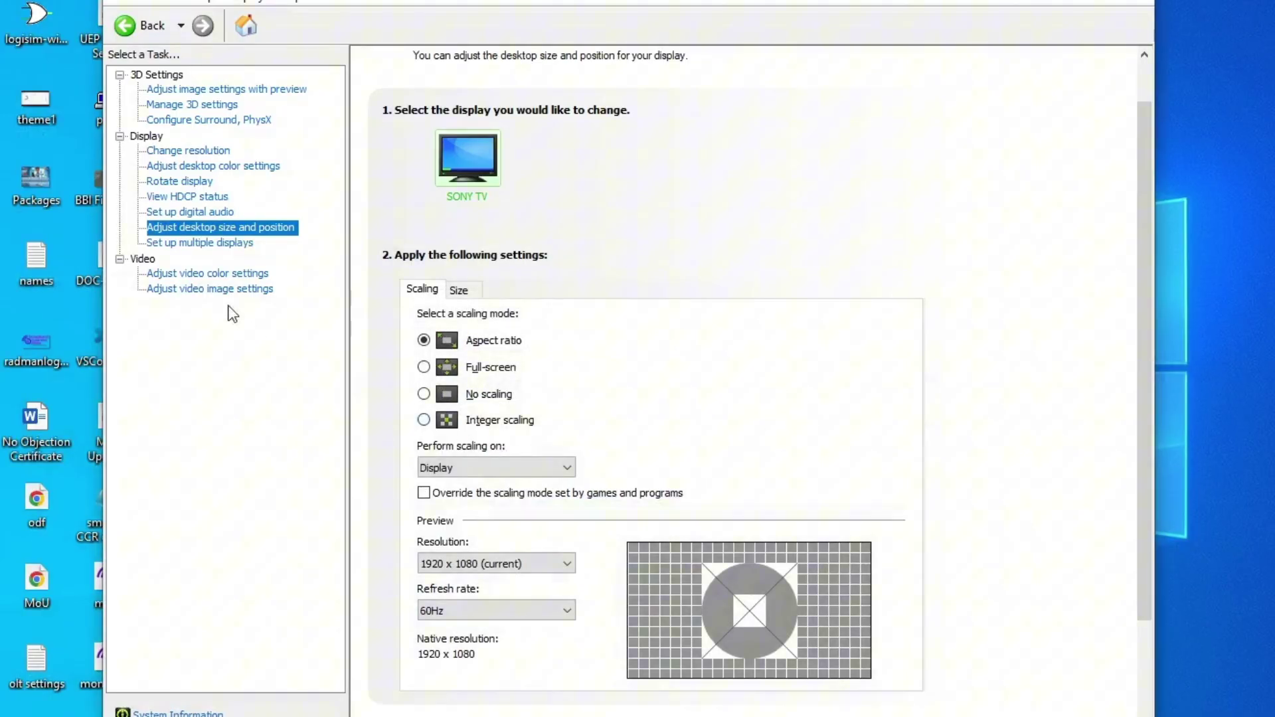
# Look over the video color and video image settings pages, then close the control panel.
pyautogui.click(194, 274)
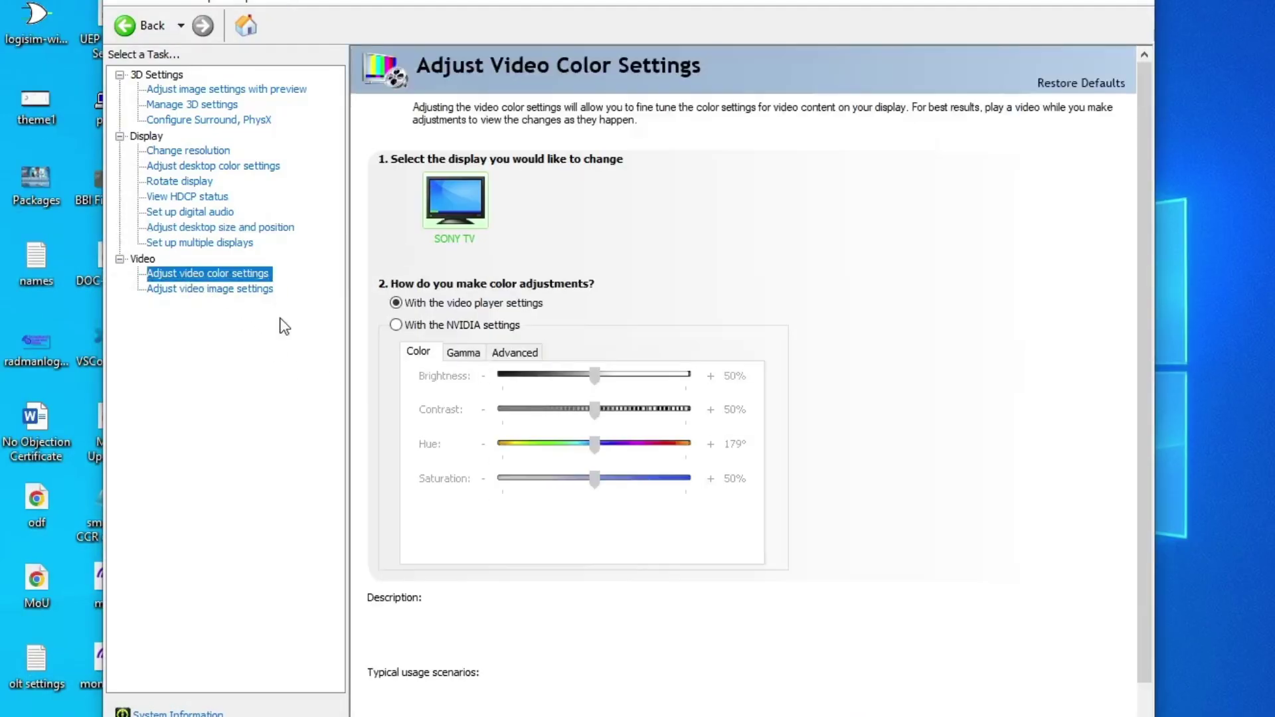
pyautogui.click(177, 290)
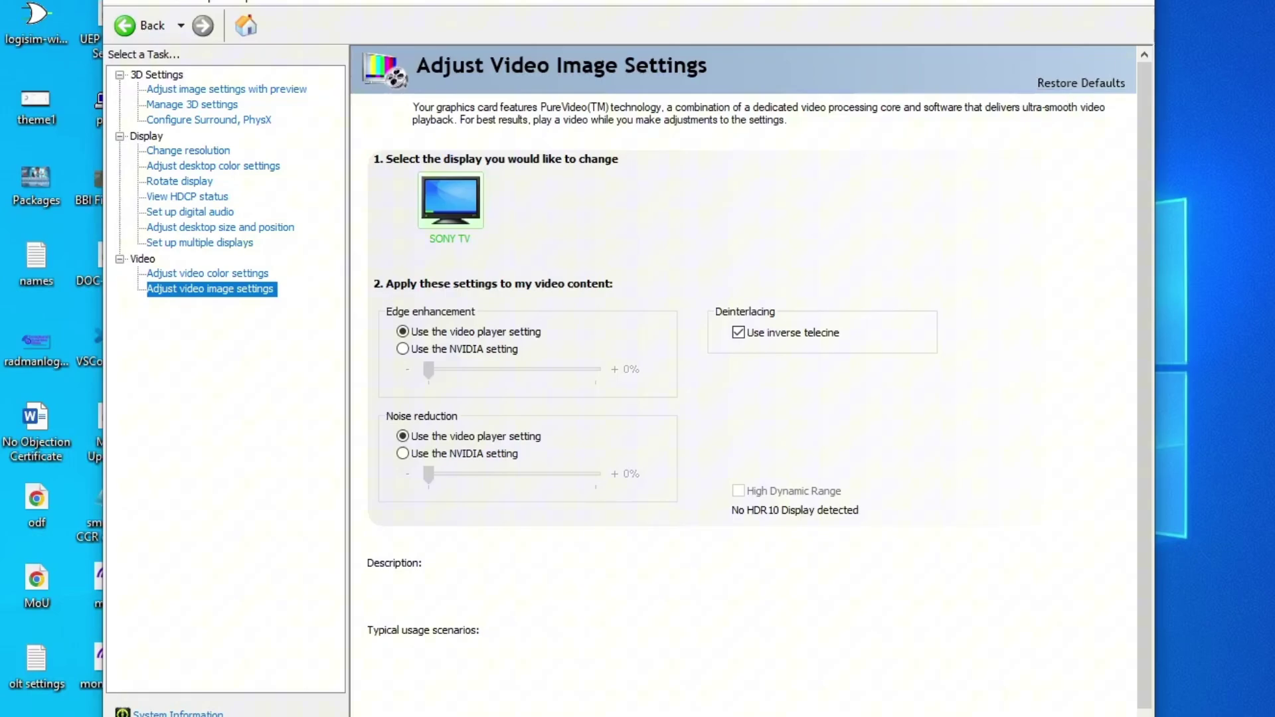
pyautogui.hotkey('alt', 'F4')
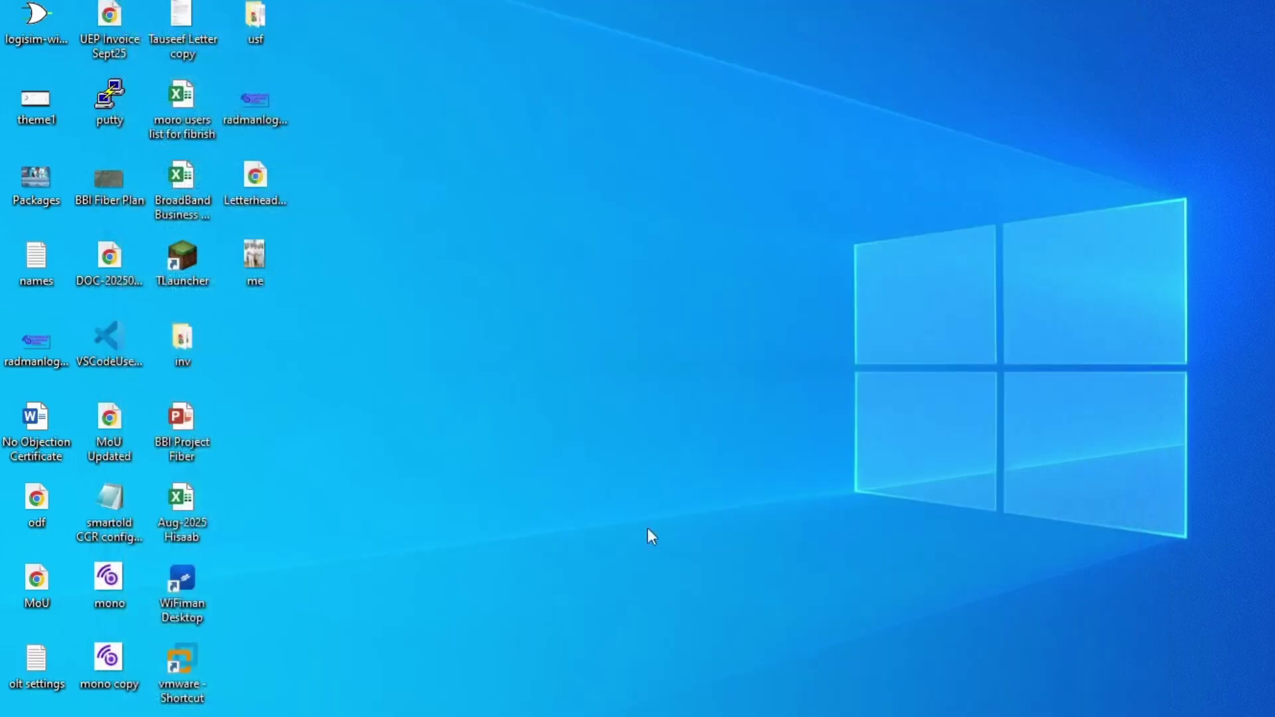